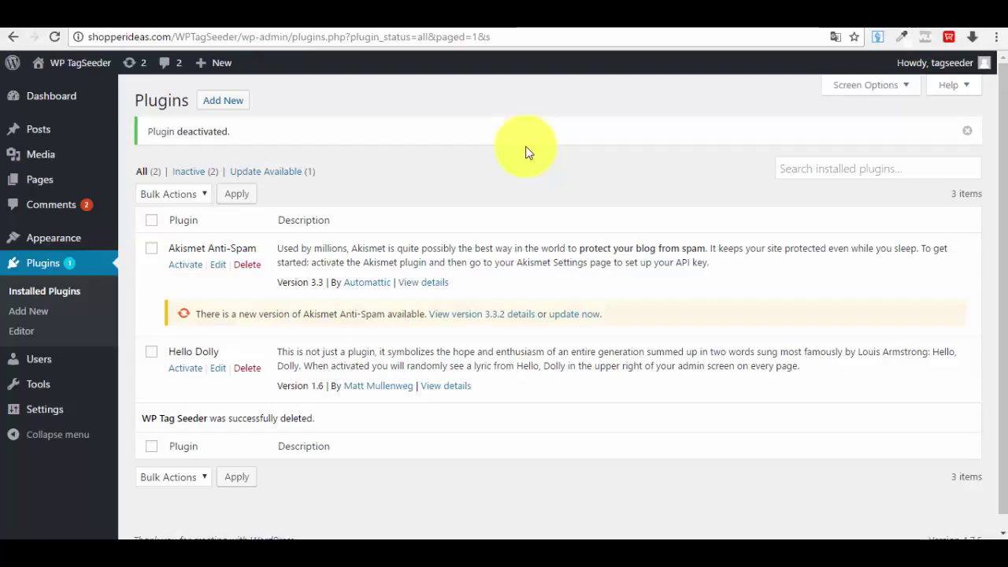
Go from the Dashboard to the installed Plugins list and open Add New plugins
left_click(43, 101)
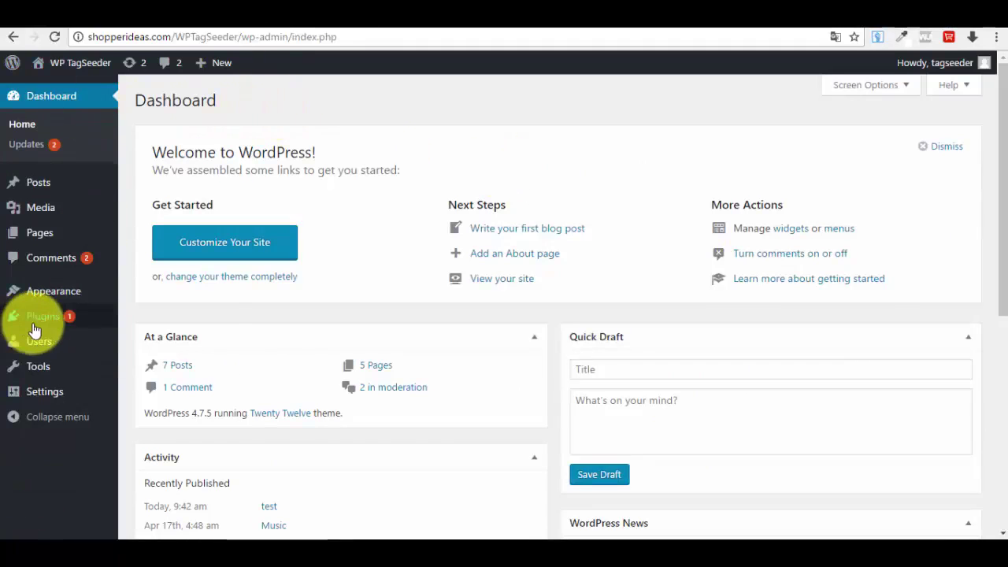
mouse_move(37, 326)
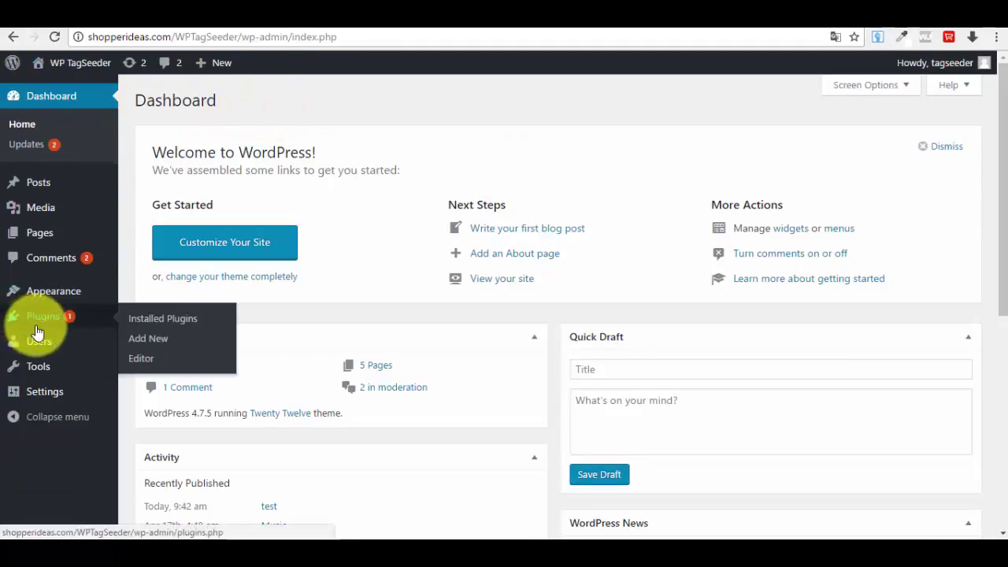
left_click(85, 326)
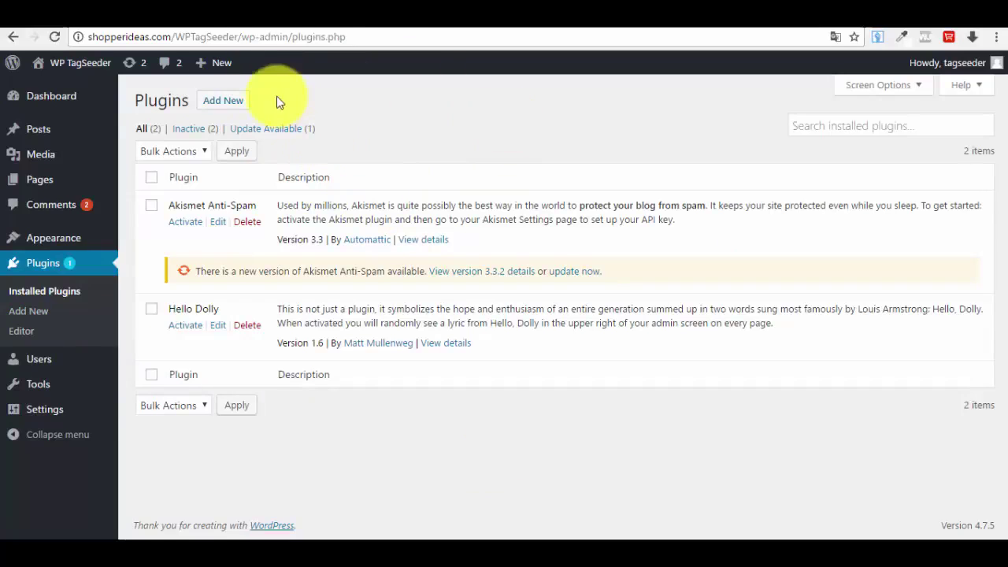
left_click(222, 109)
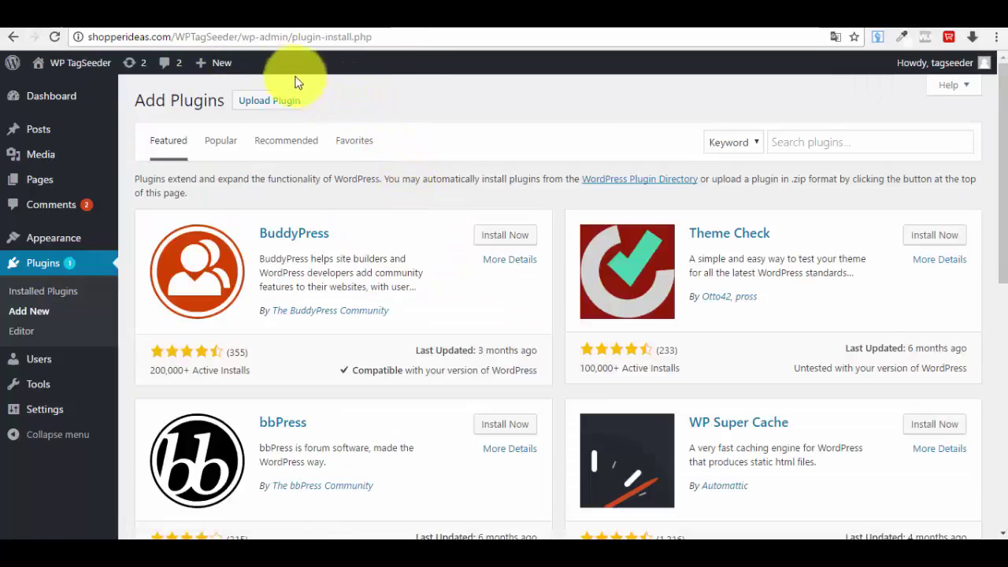
Open the plugin upload file picker and copy the archive's folder path from 7-Zip
left_click(273, 107)
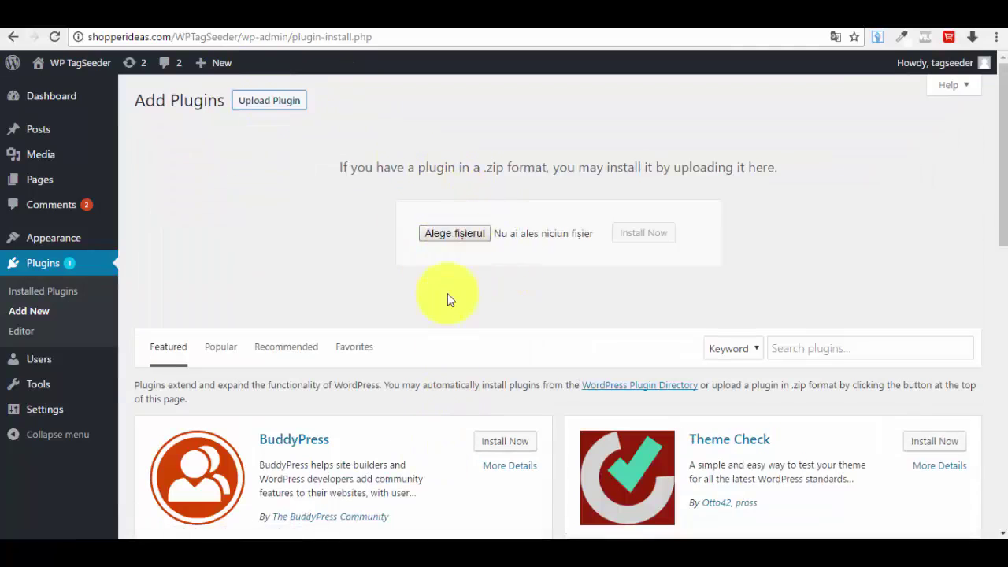
left_click(452, 233)
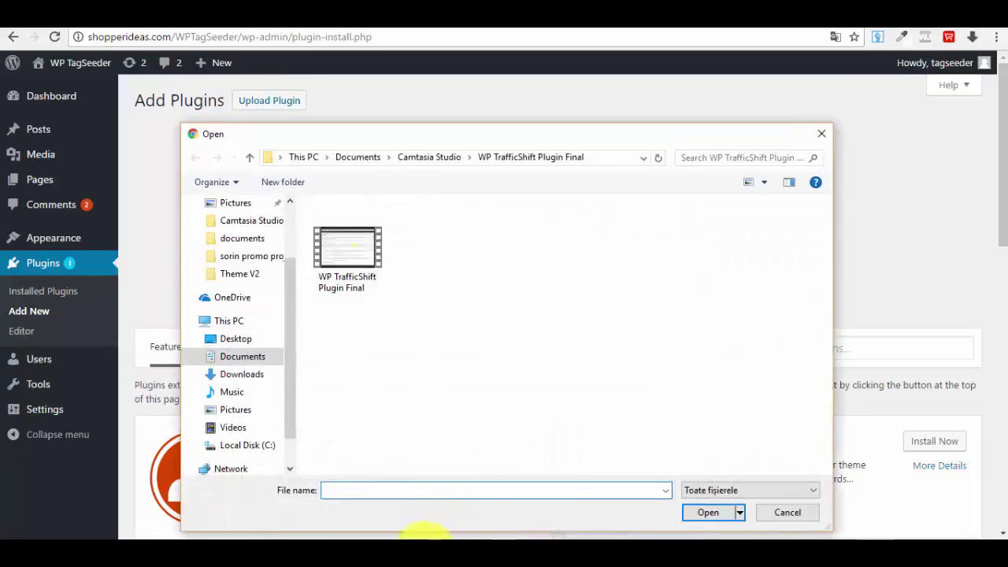
mouse_move(428, 533)
left_click(589, 493)
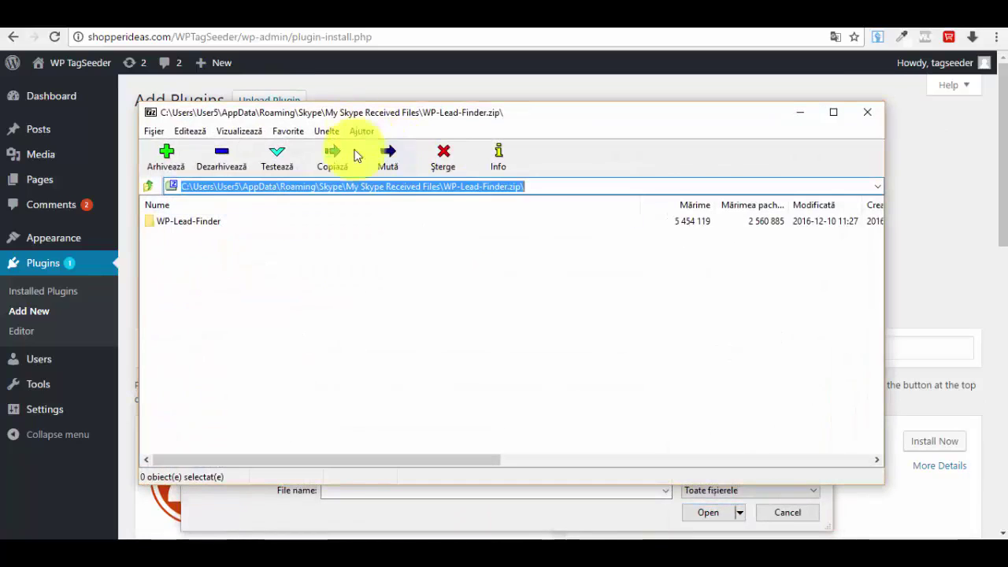
right_click(368, 189)
left_click(429, 241)
left_click(800, 112)
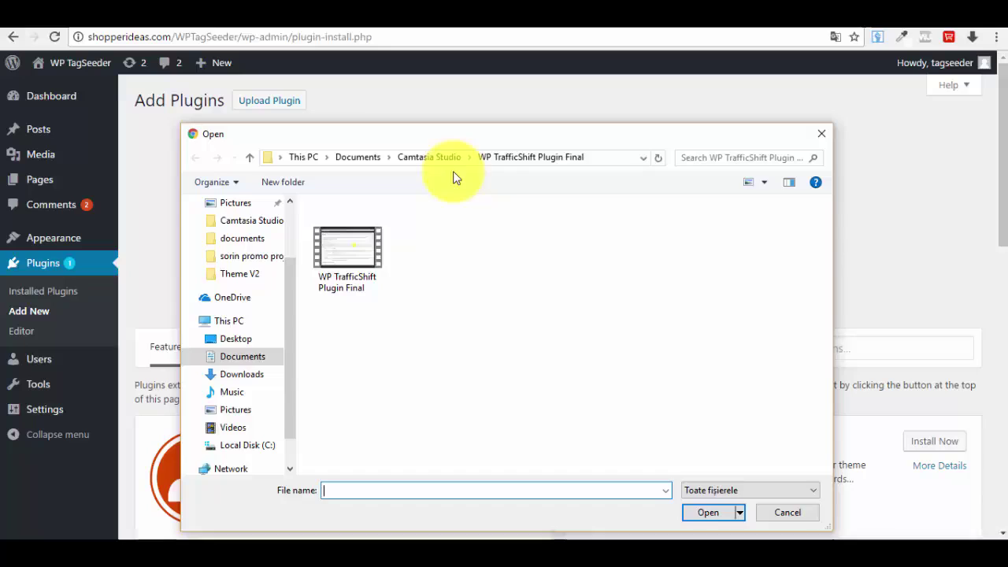
Browse to My Skype Received Files and choose WPTagSeeder.zip for upload
left_click(603, 158)
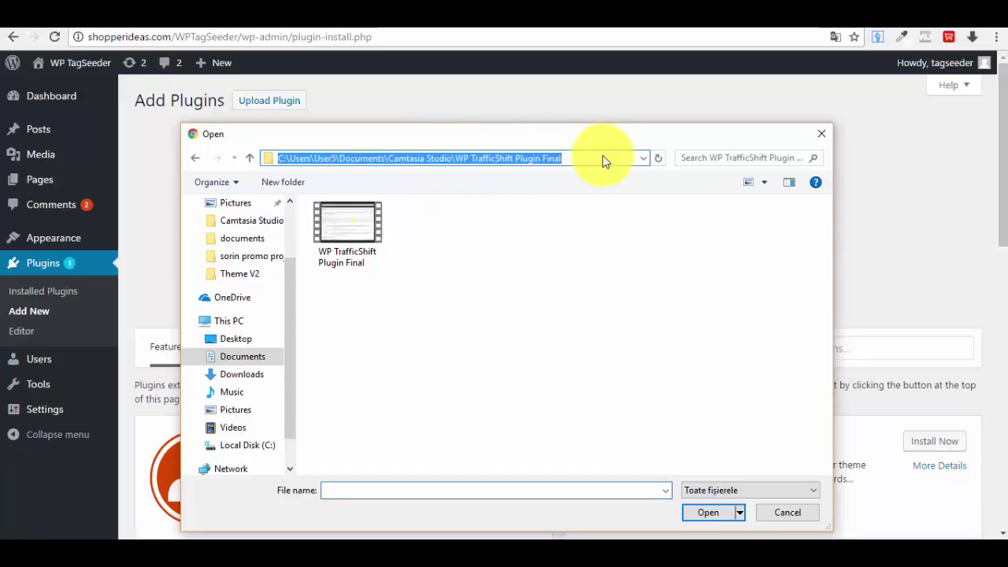
key("ctrl+v")
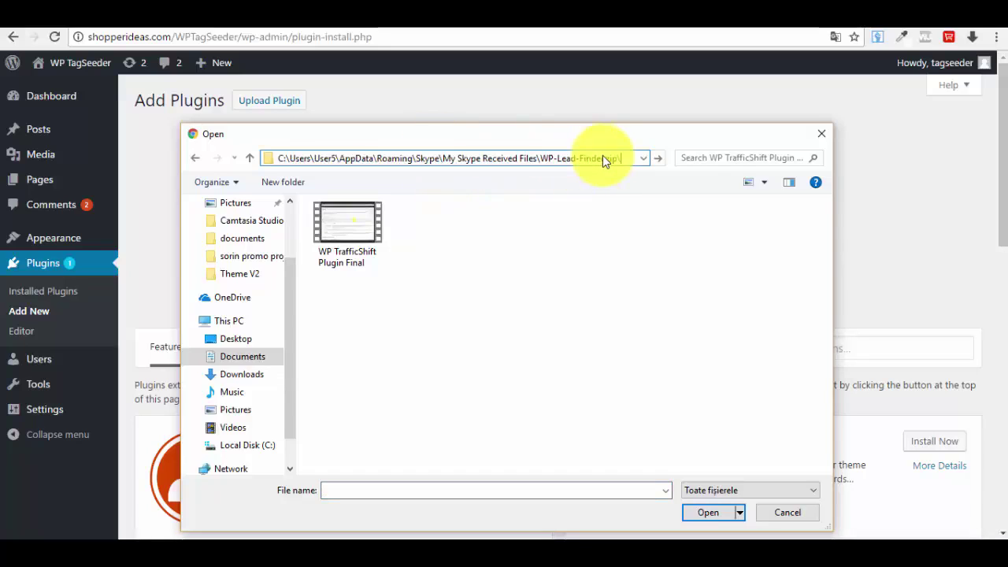
left_click_drag(621, 159, 546, 158)
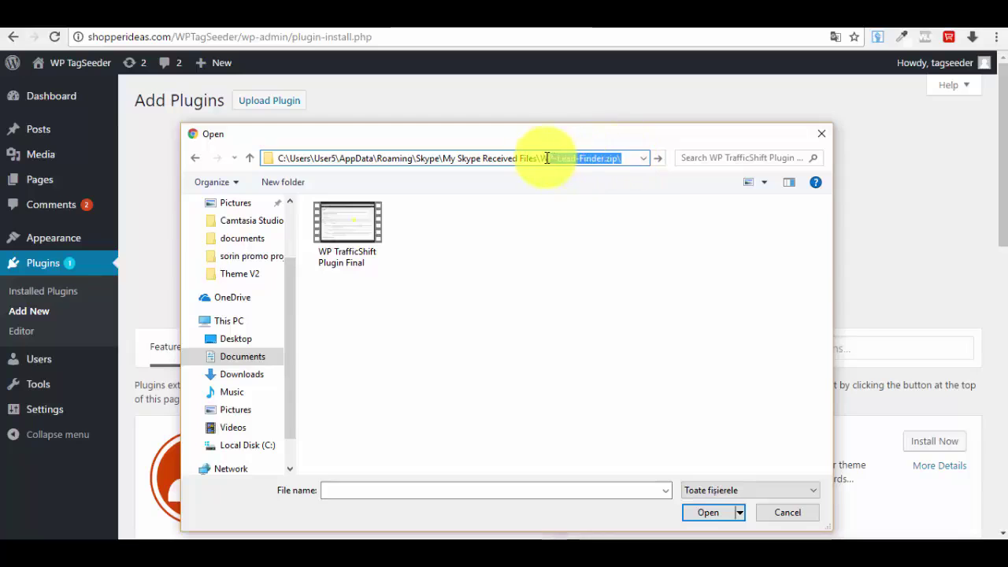
key("BackSpace")
key("Return")
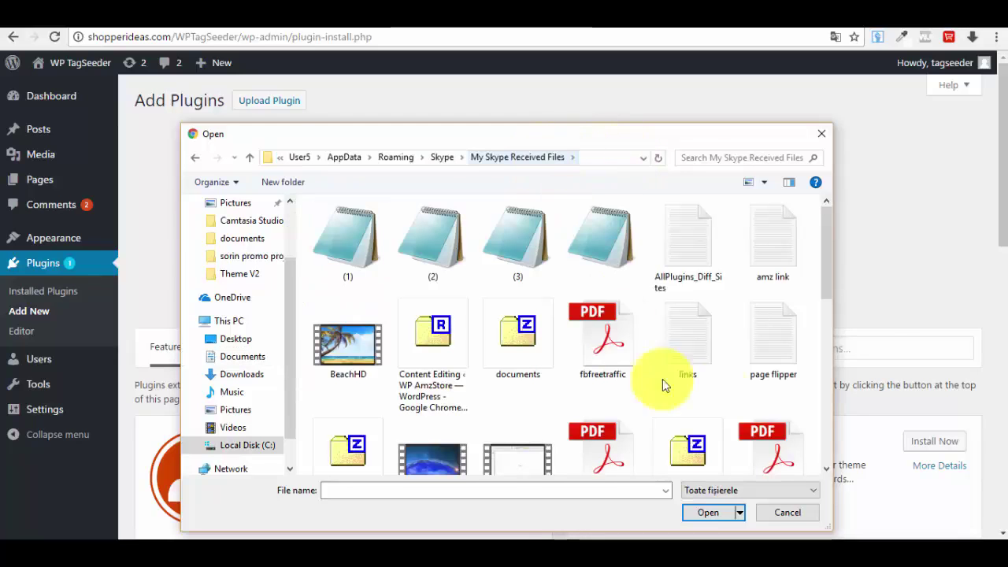
scroll(825, 257, "down", 5)
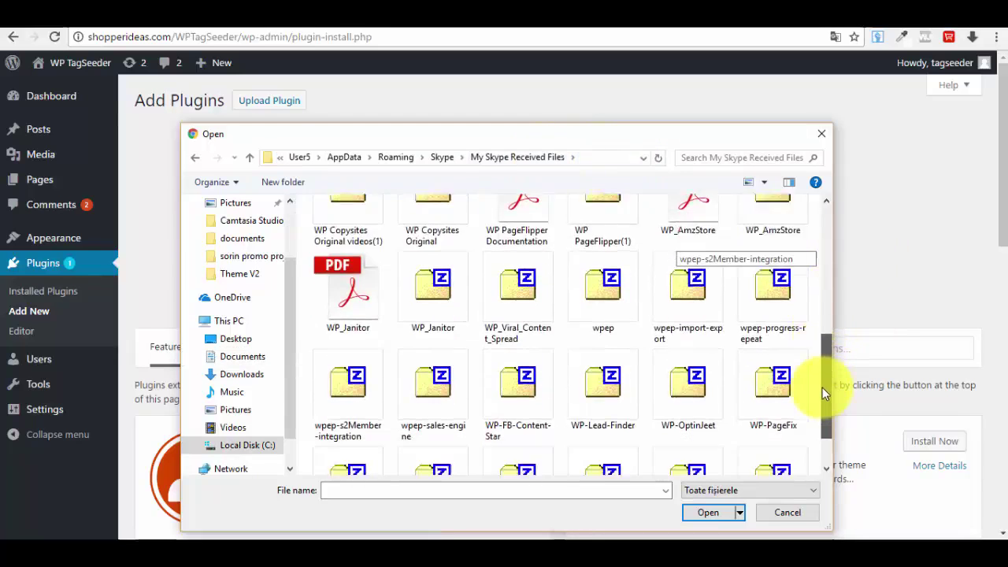
left_click(685, 408)
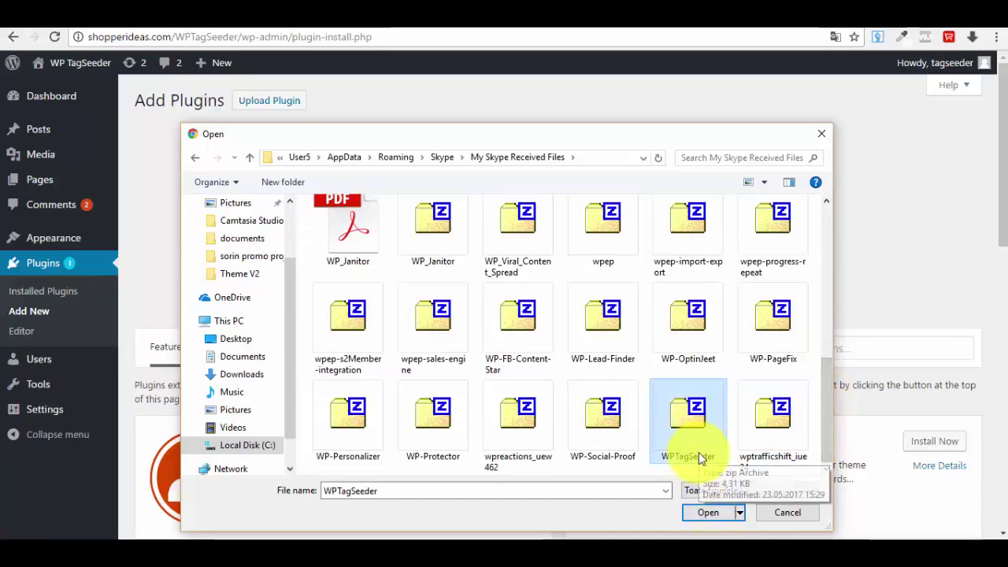
left_click(706, 513)
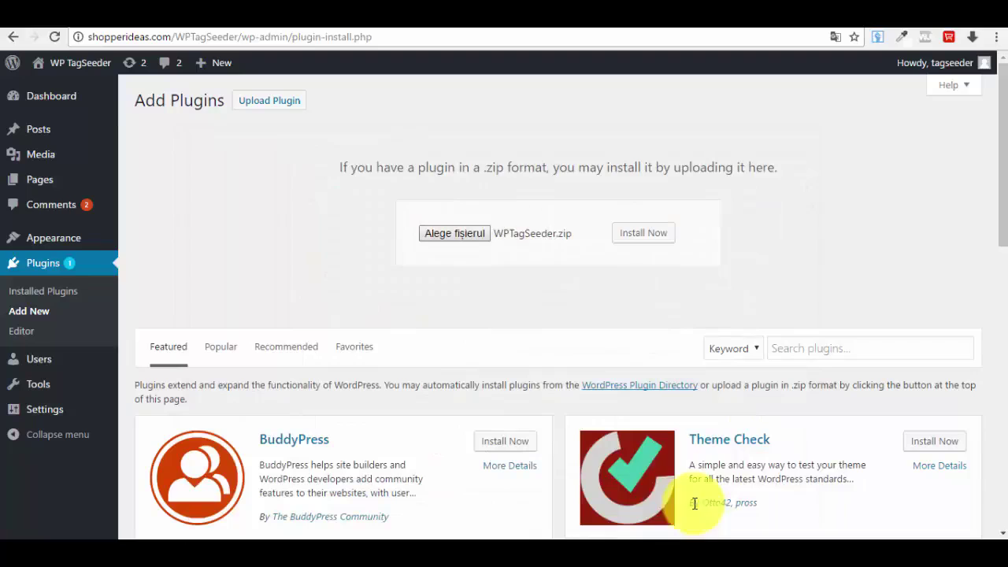
Install WP Tag Seeder 1.0.0 from the uploaded zip and activate it
left_click(643, 238)
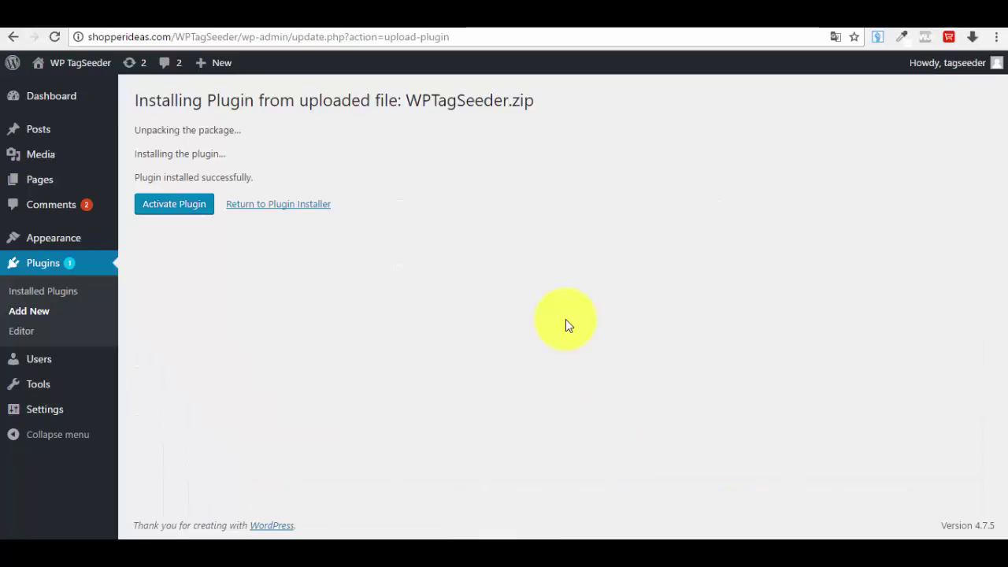
left_click_drag(130, 178, 274, 175)
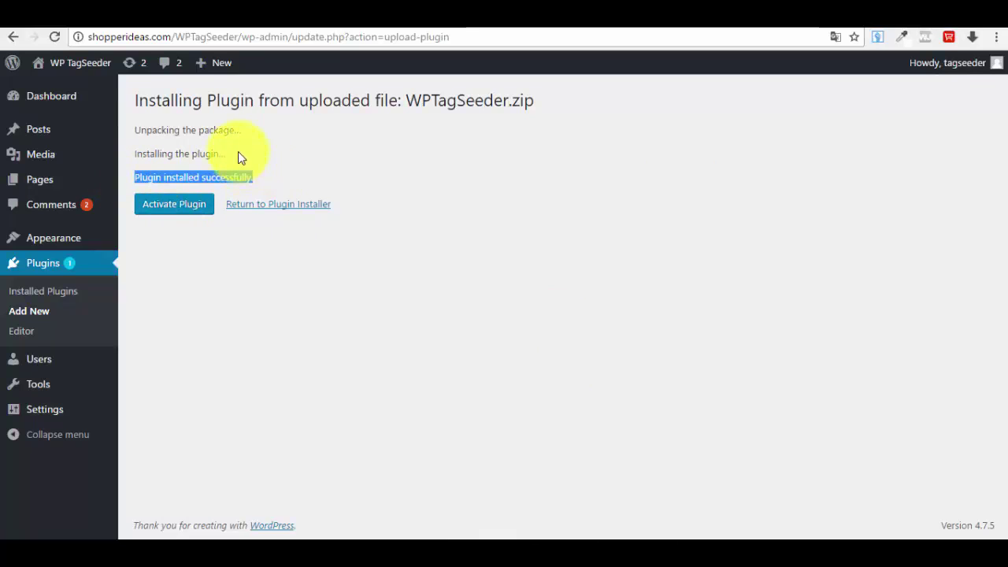
left_click(161, 154)
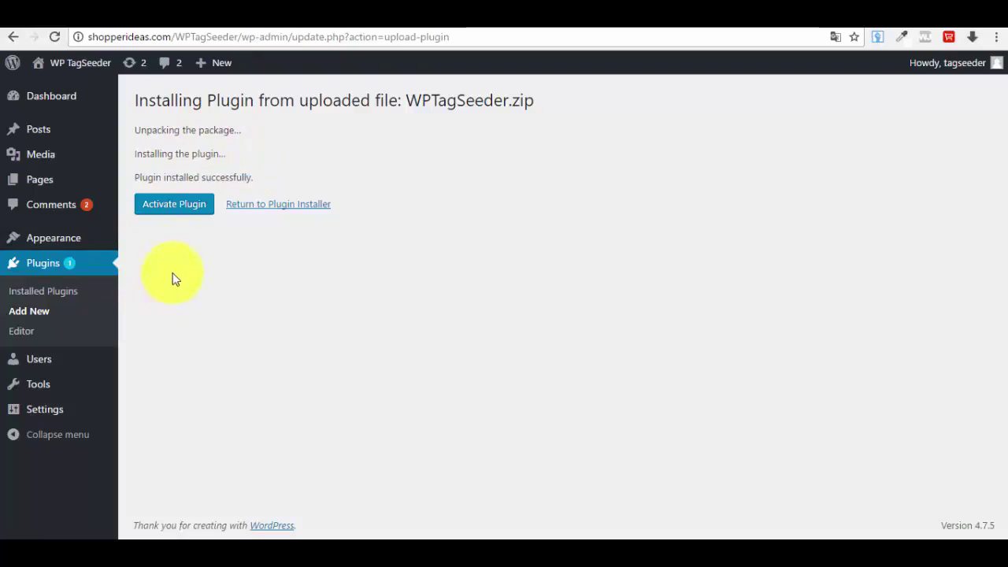
left_click(178, 214)
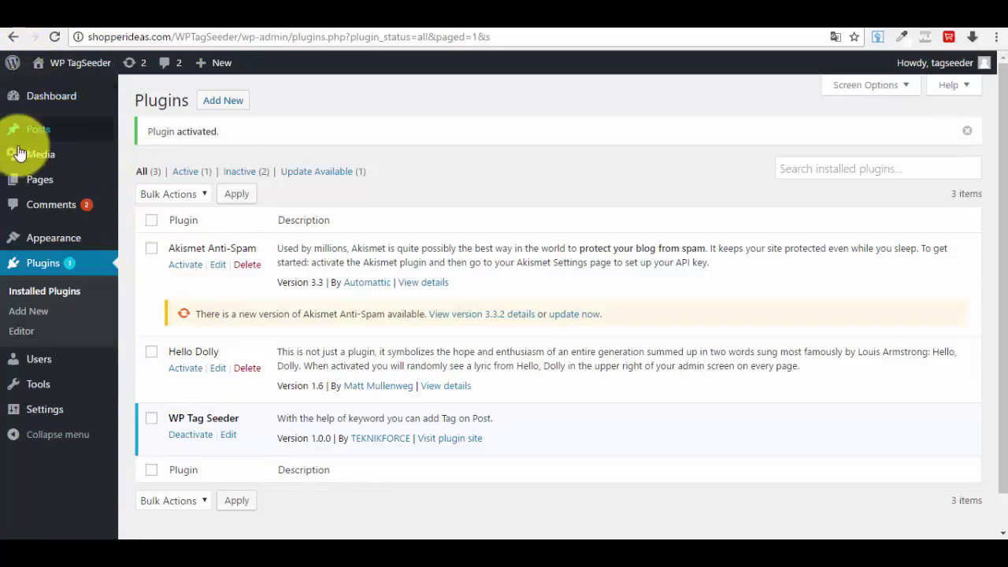
Open the WP Tag Seeder page from the Settings menu
mouse_move(57, 414)
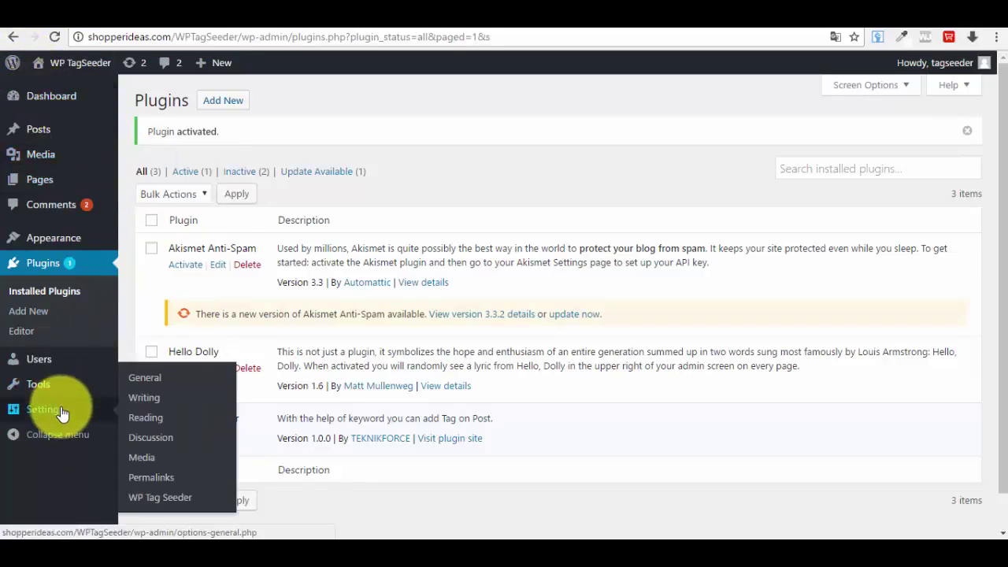
left_click(178, 502)
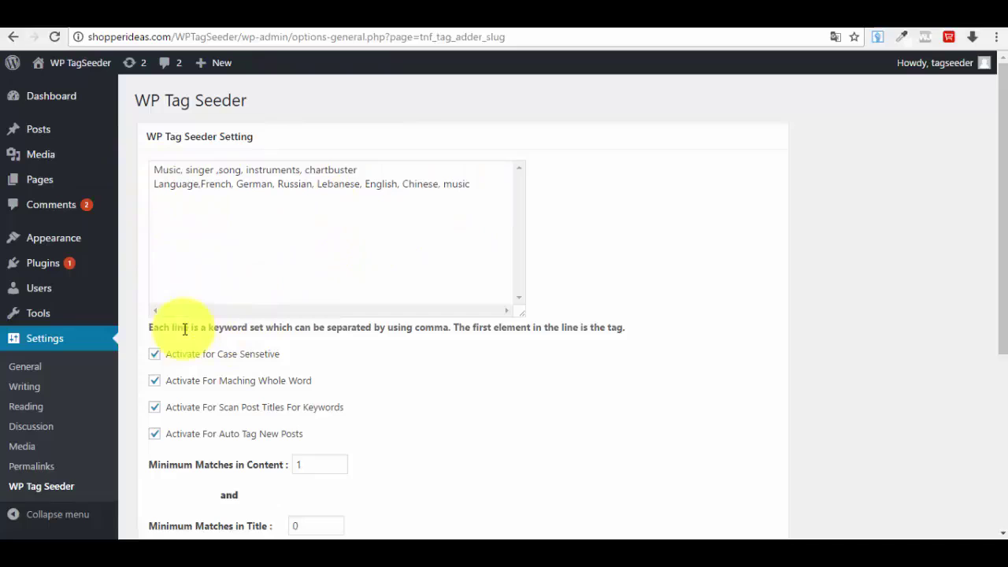
Clear the stray selection and start a new Webinars line in the keyword sets box
left_click_drag(150, 327, 641, 327)
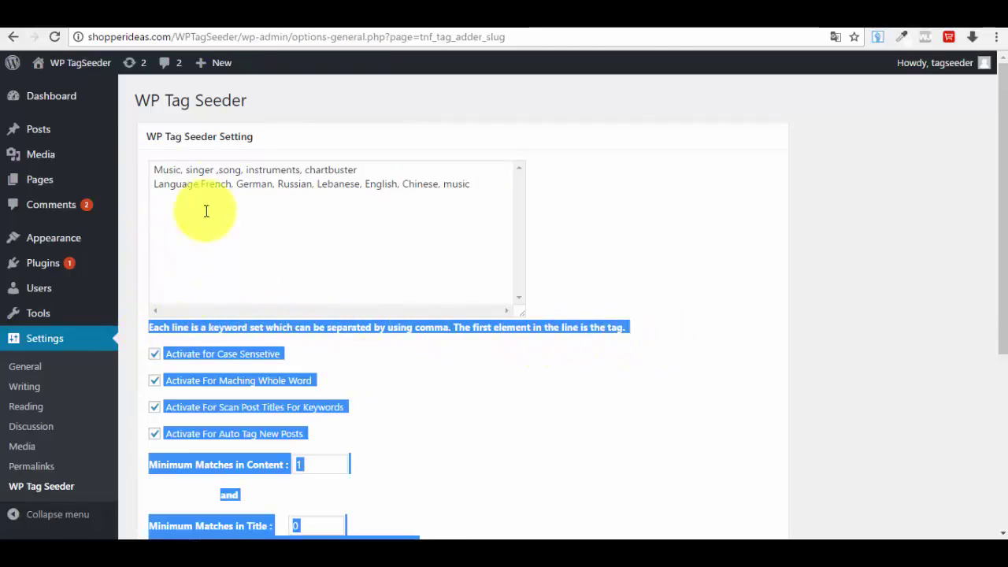
left_click(560, 257)
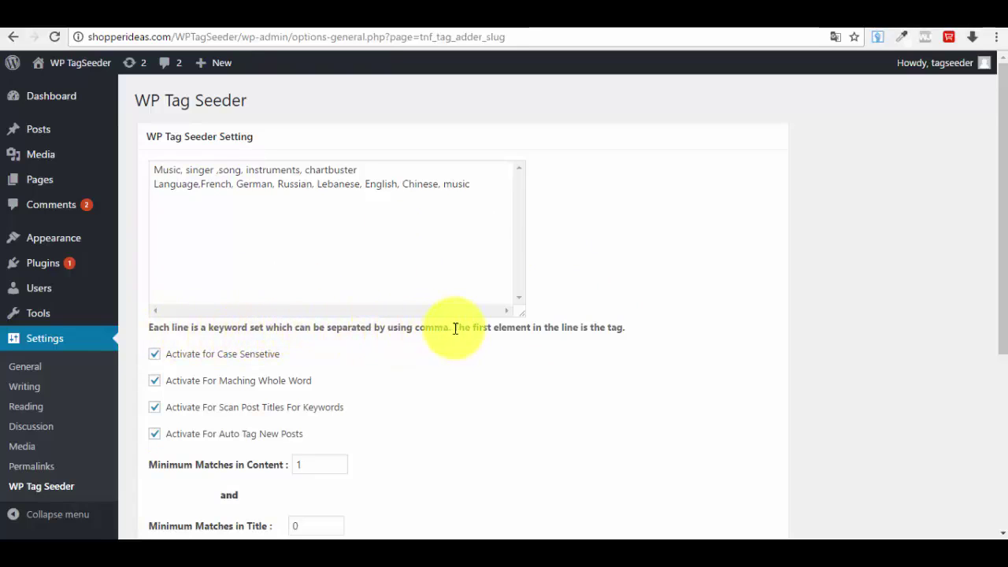
left_click(485, 188)
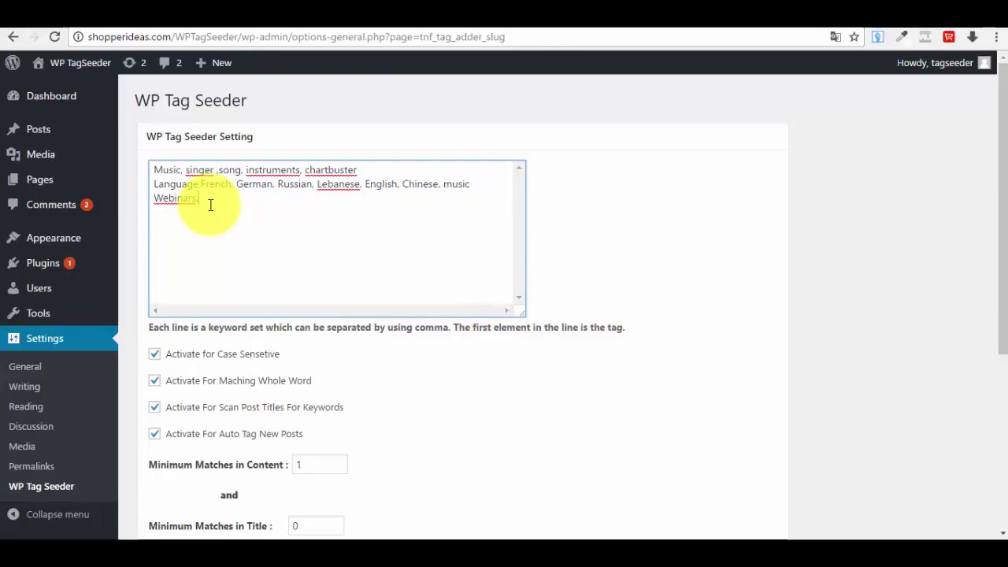
Add the keywords 'online training, seminar, training' after Webinars in the keyword set
type(",")
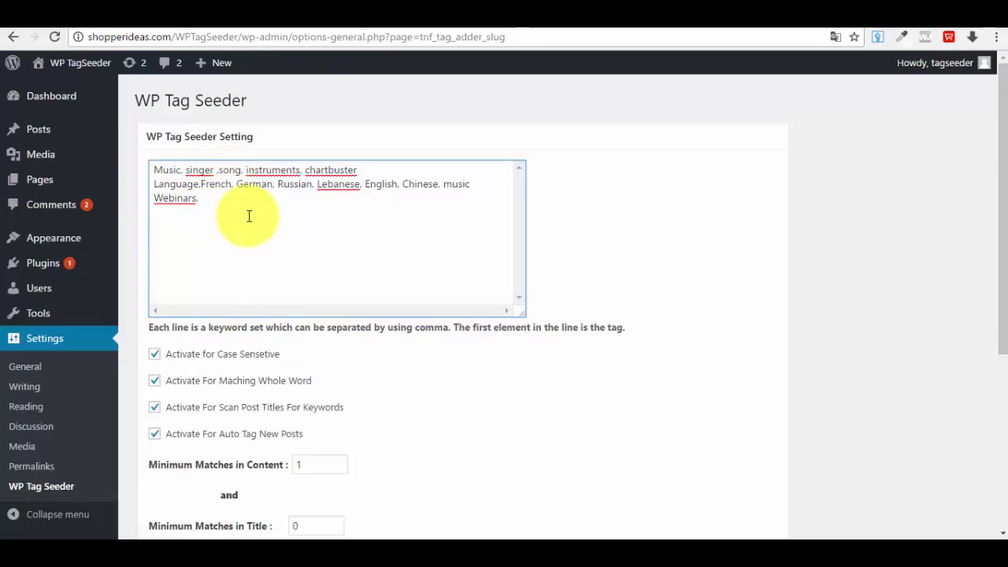
type("line")
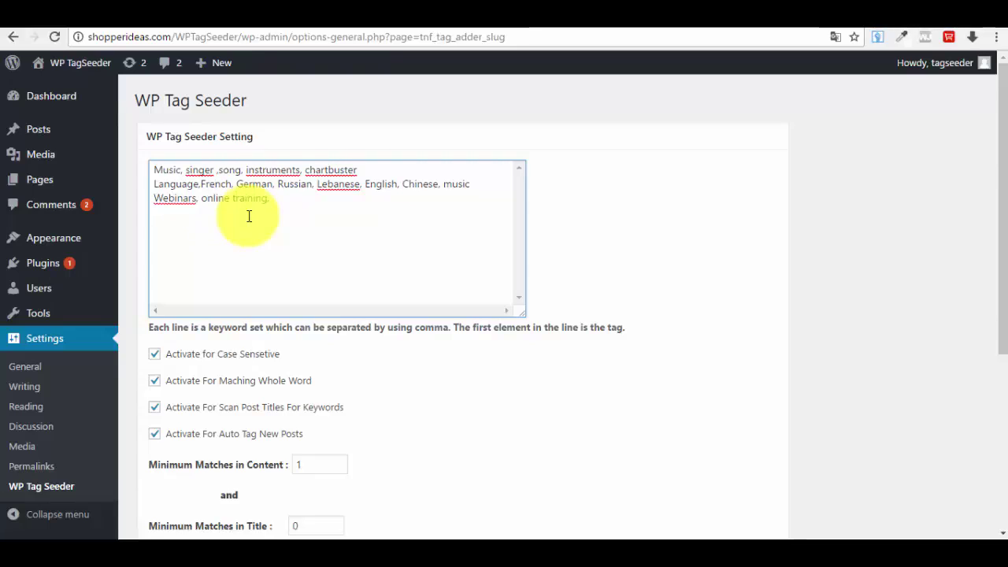
type("training, onlin")
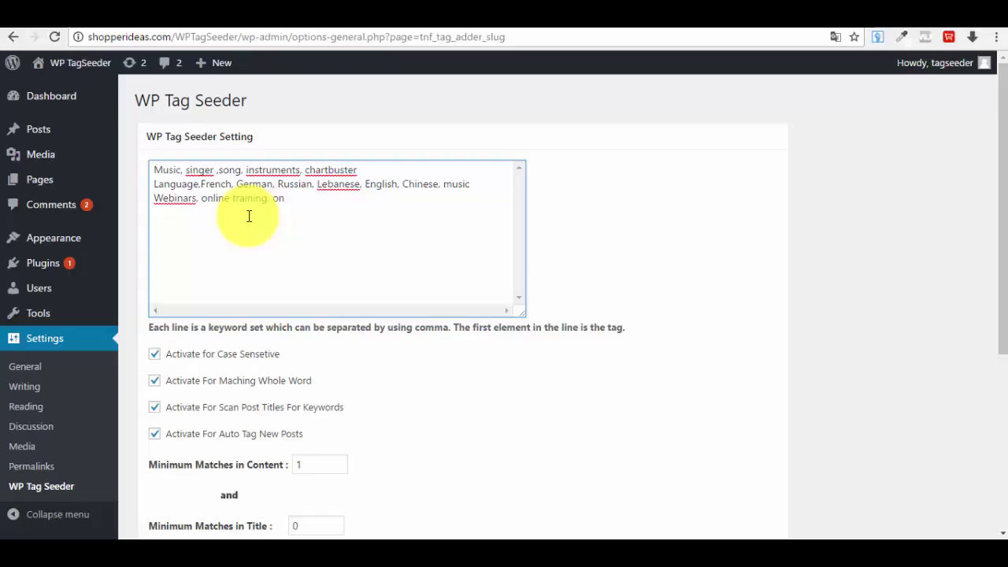
key("BackSpace")
key("BackSpace")
type("seminar,")
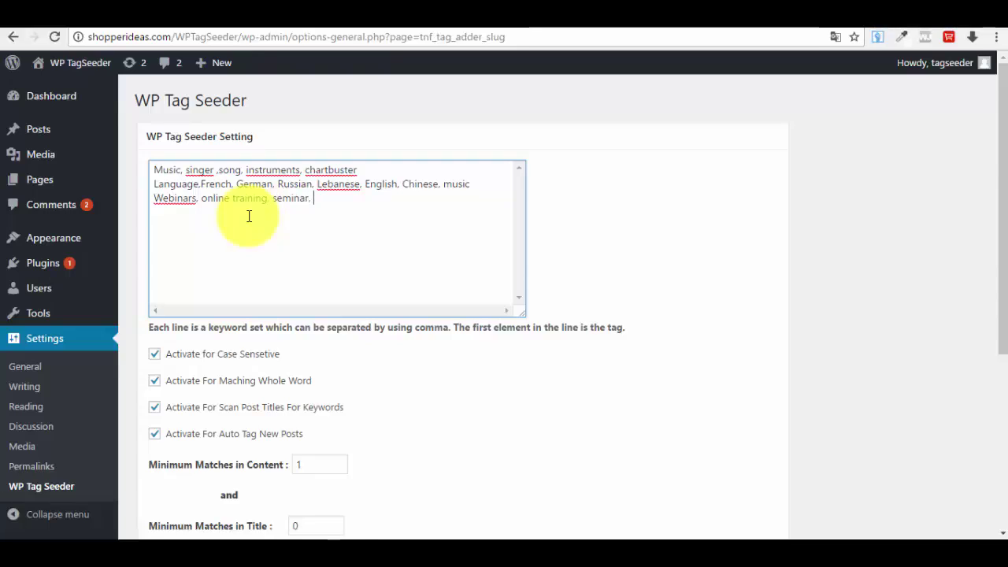
type(" training")
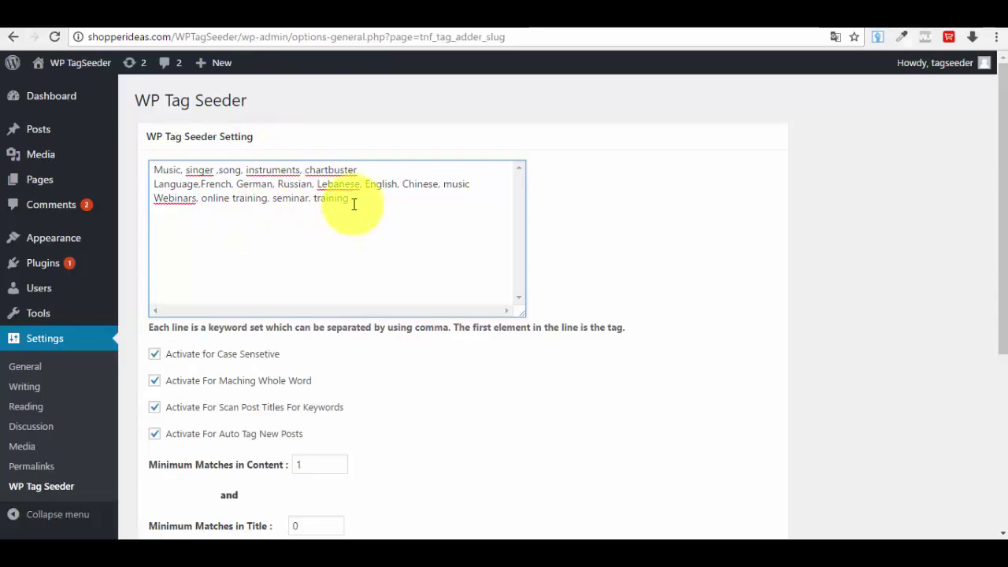
left_click(693, 245)
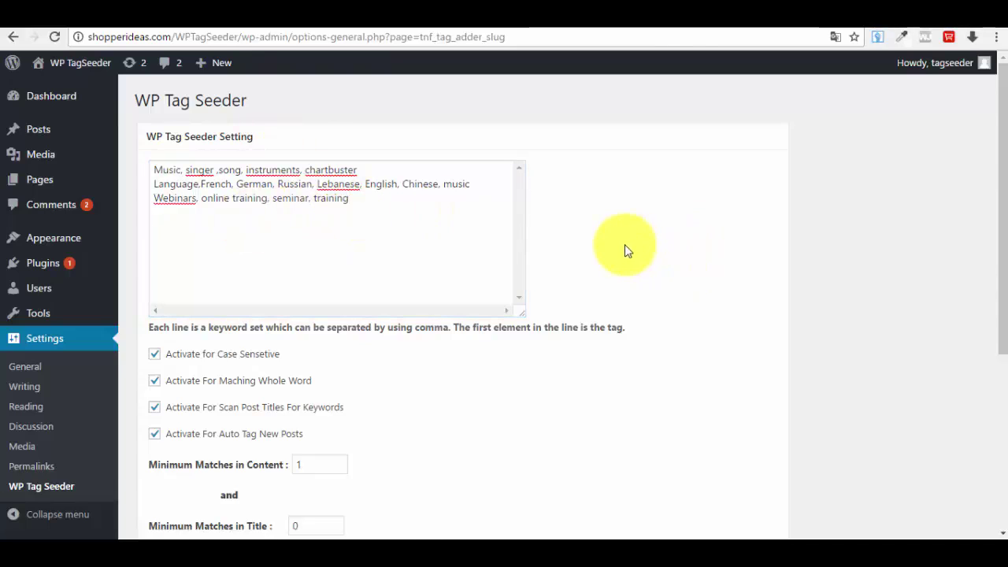
left_click(156, 355)
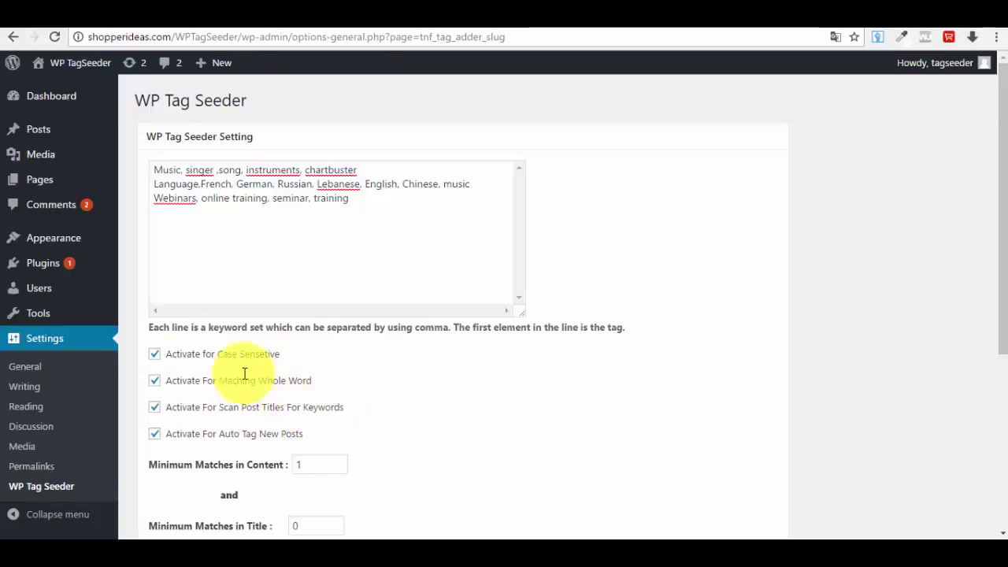
scroll(266, 366, "down", 2)
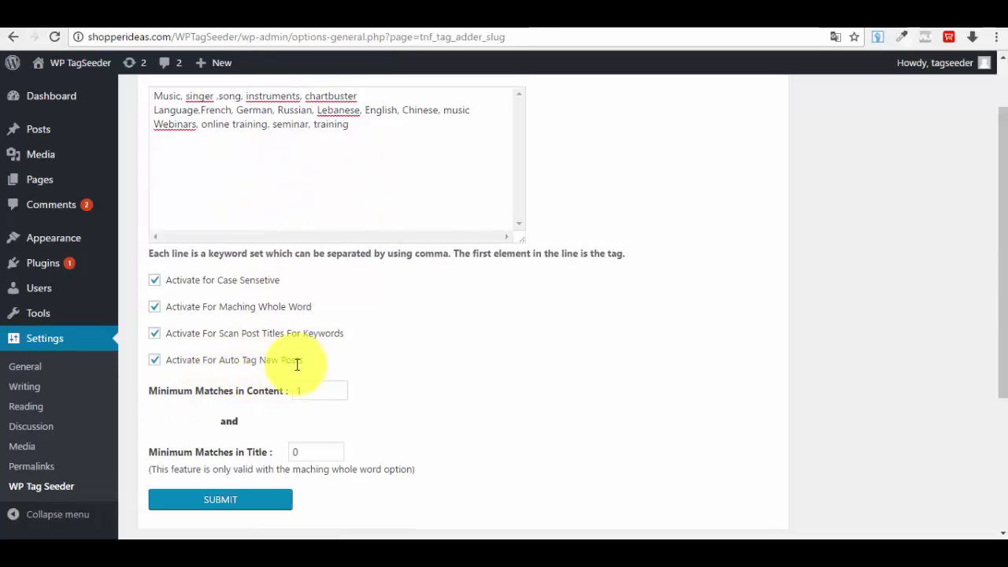
scroll(292, 366, "up", 2)
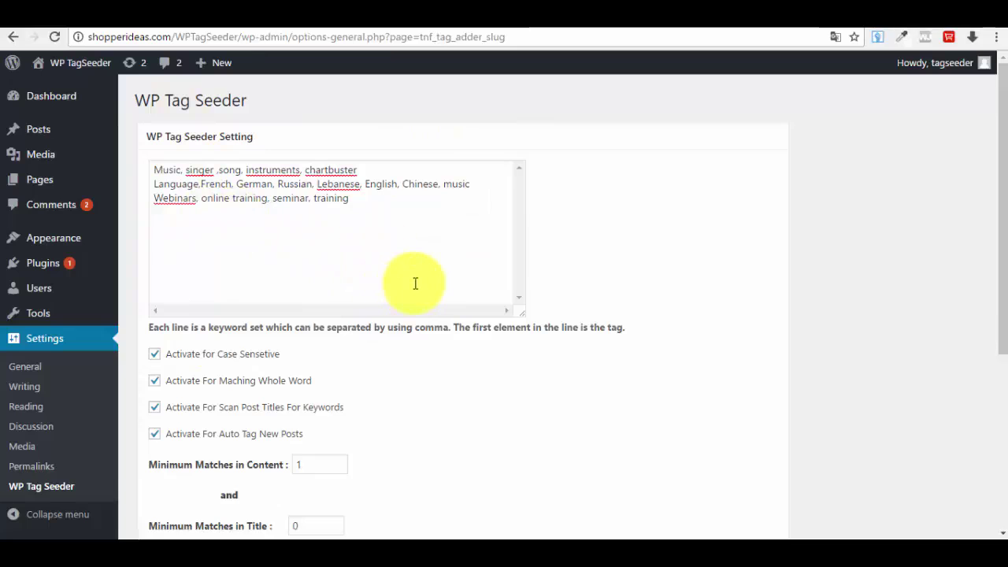
scroll(414, 284, "down", 1)
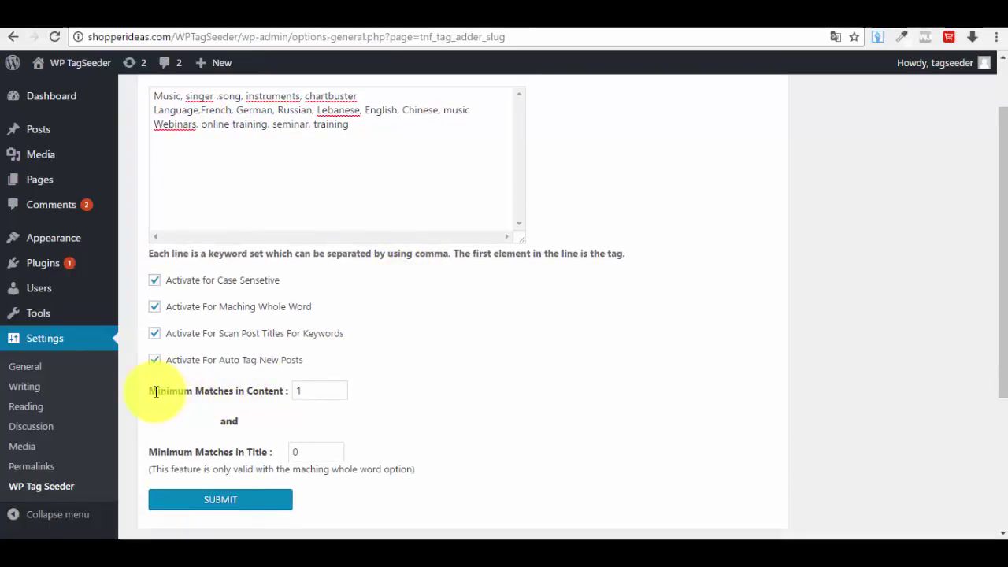
double_click(317, 391)
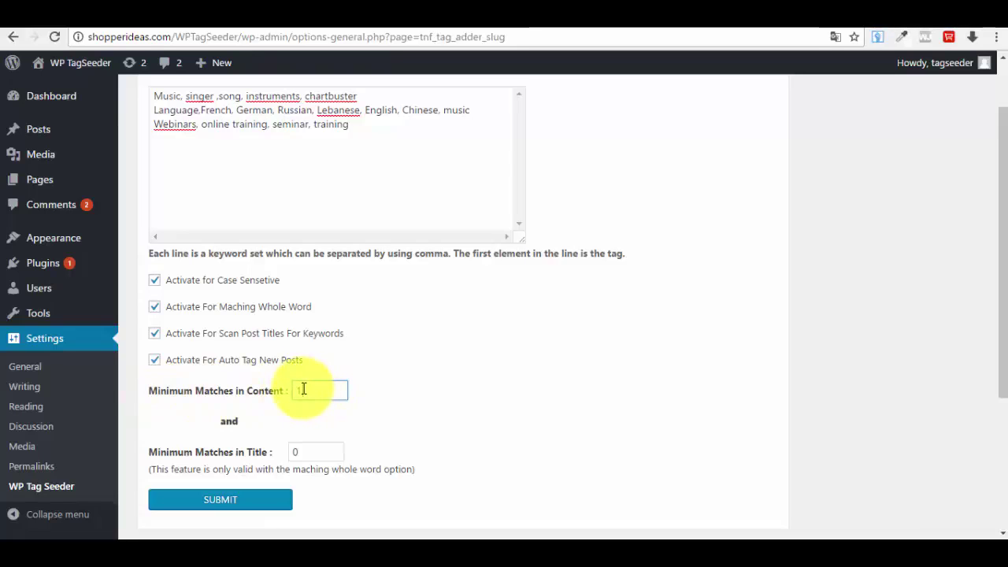
type("1")
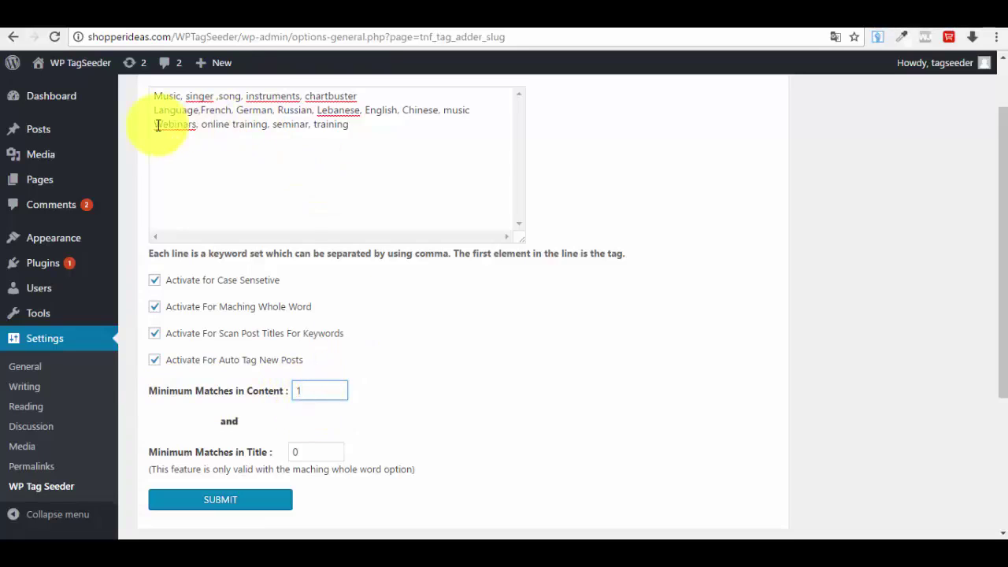
scroll(375, 341, "down", 1)
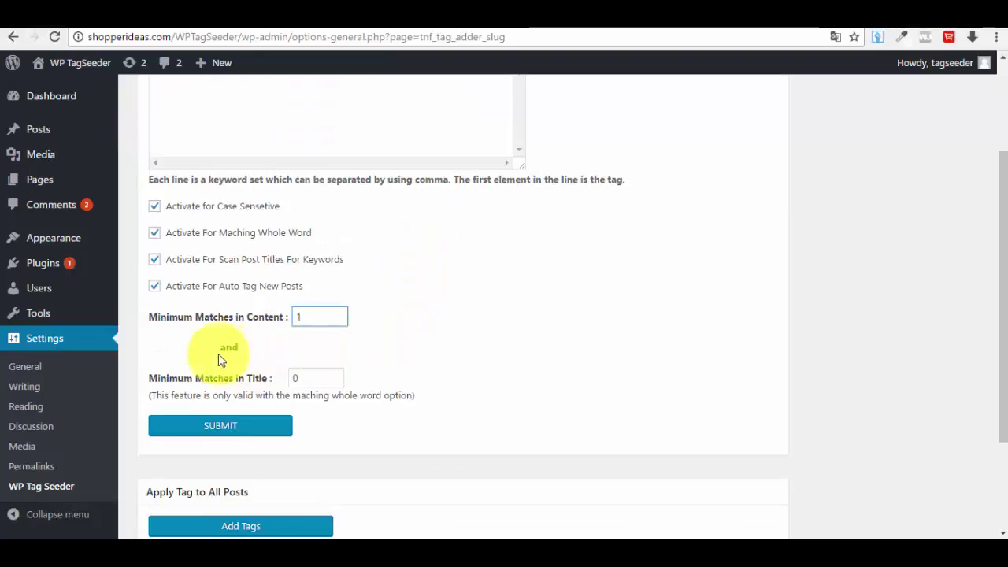
double_click(288, 378)
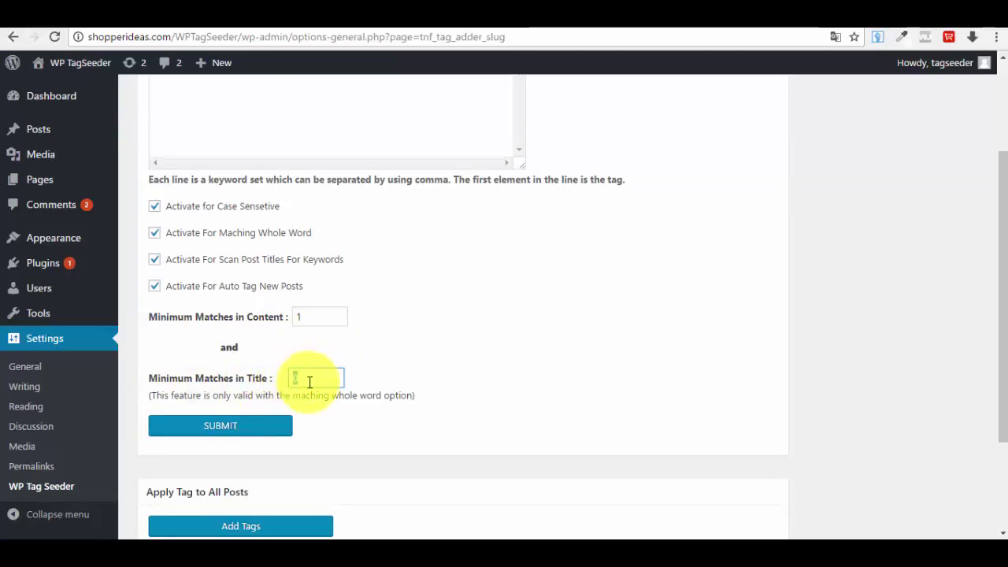
key("BackSpace")
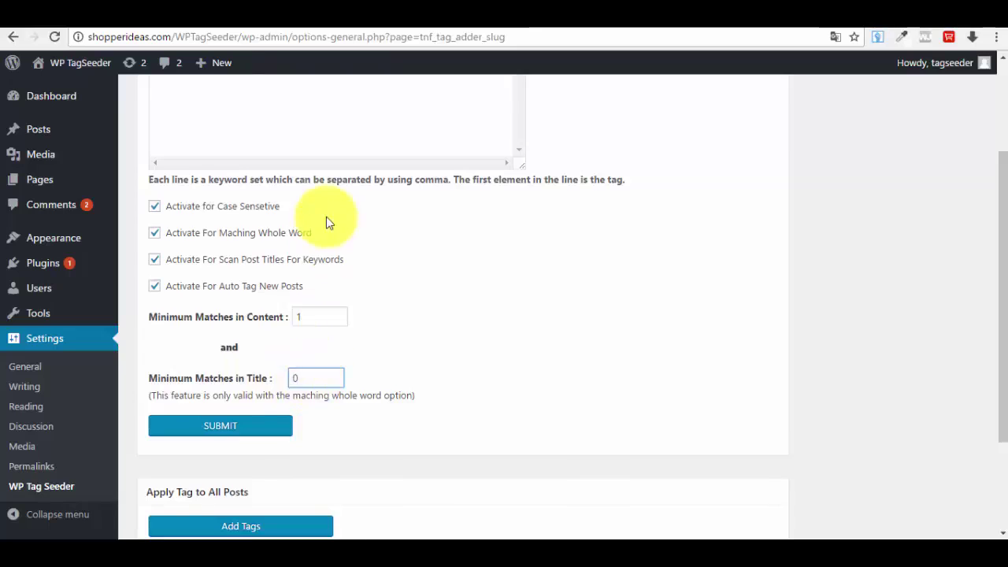
scroll(327, 217, "up", 1)
type("0")
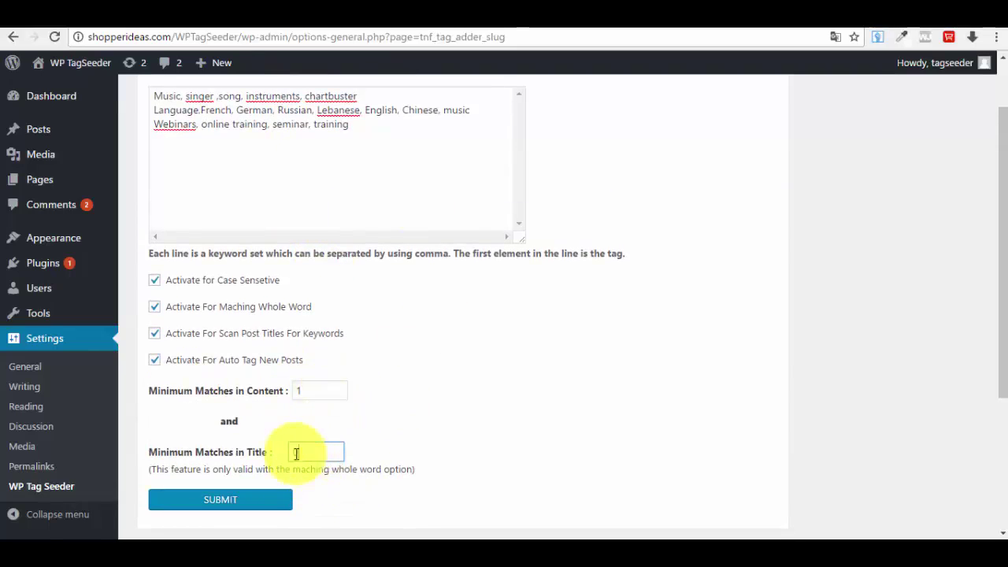
left_click_drag(308, 450, 286, 455)
type("1")
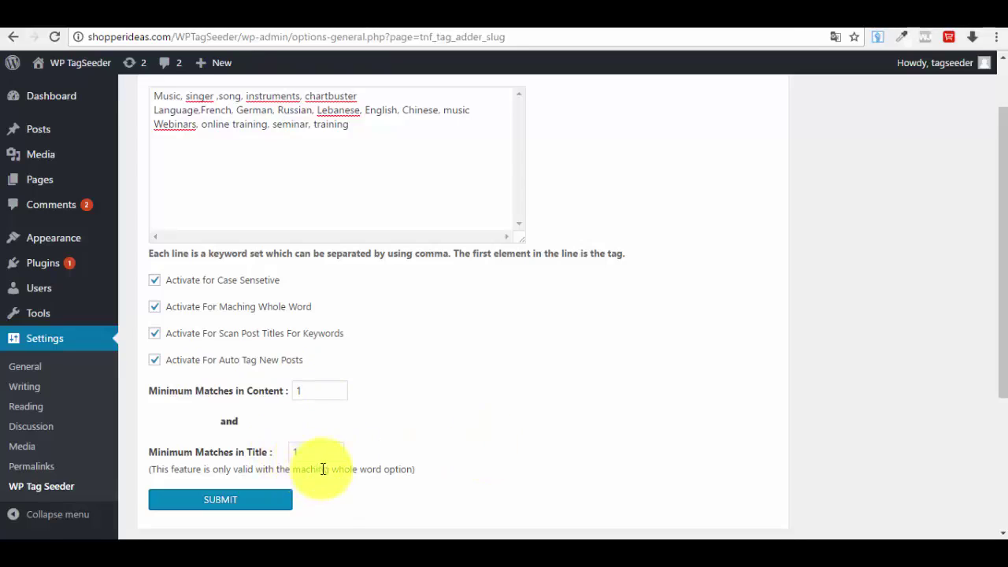
double_click(290, 452)
type("0")
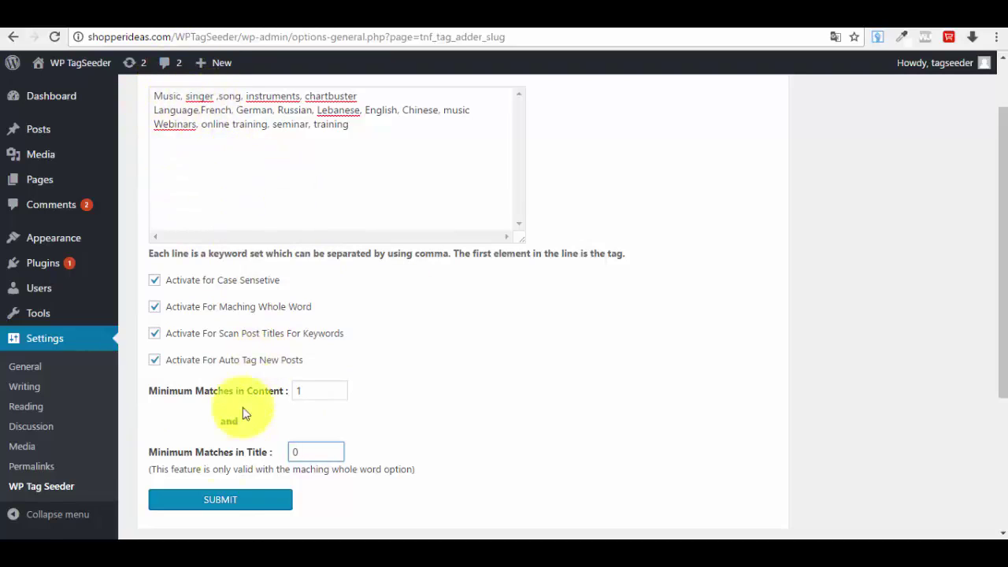
Save the WP Tag Seeder settings and run Add Tags on all posts, adding 3 tags
left_click(225, 501)
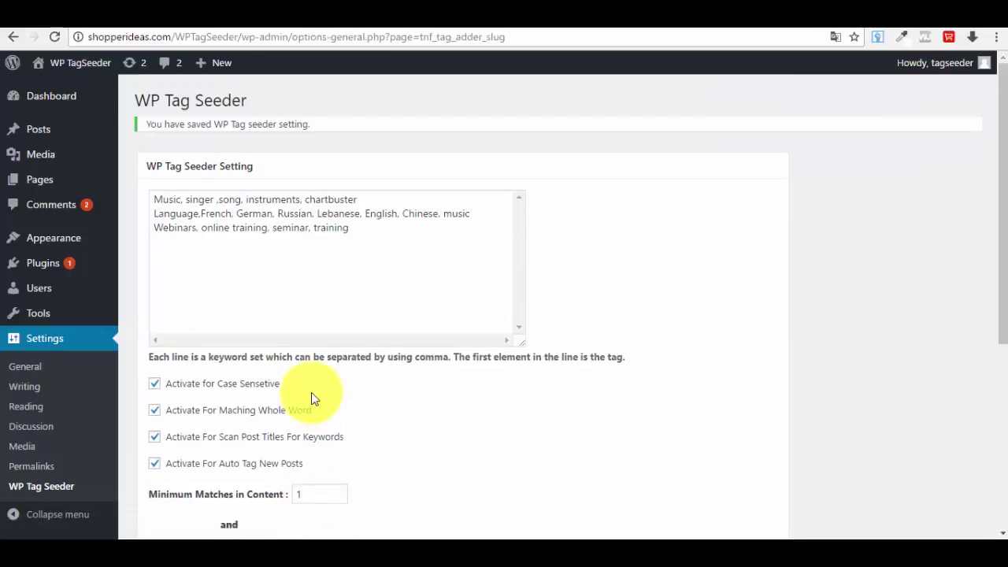
scroll(312, 396, "down", 4)
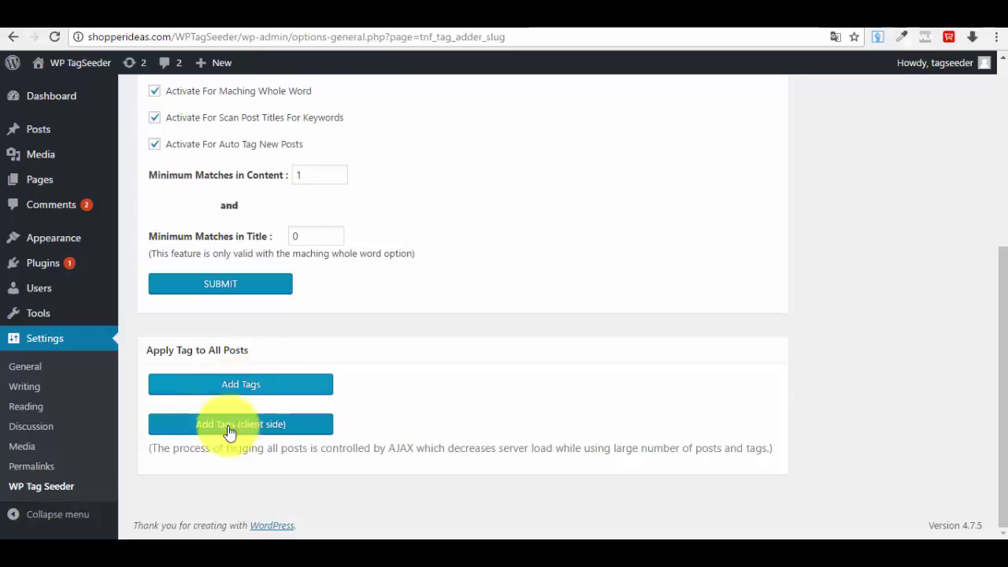
left_click(263, 385)
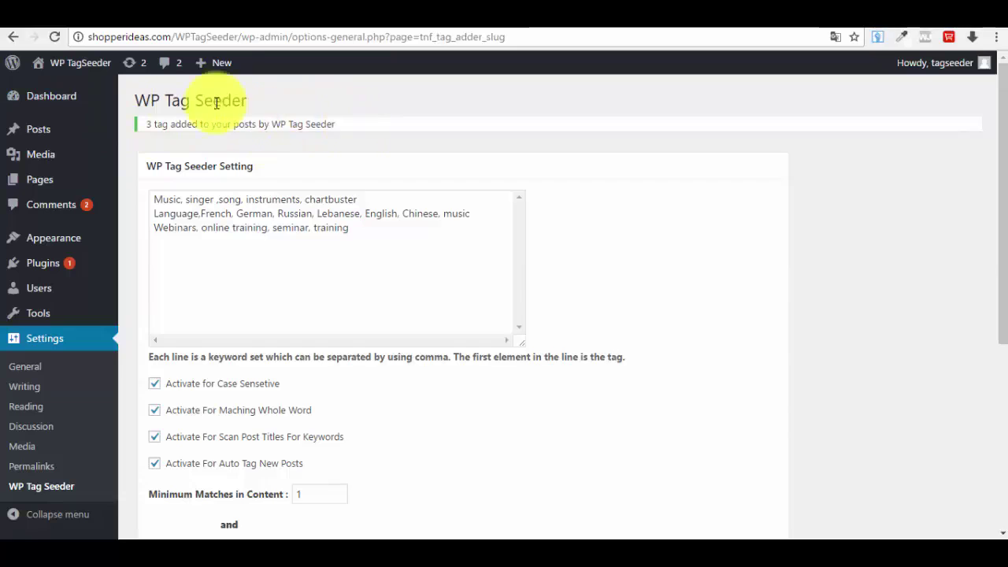
double_click(165, 228)
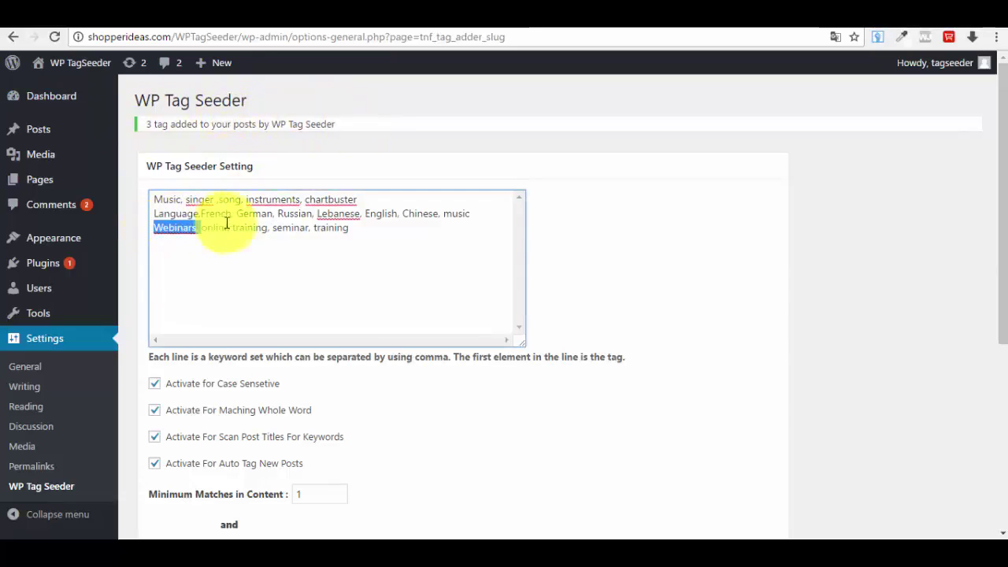
left_click_drag(227, 223, 364, 228)
left_click(365, 228)
Start a new post from All Posts and title it 'Webinars Domination'
mouse_move(41, 133)
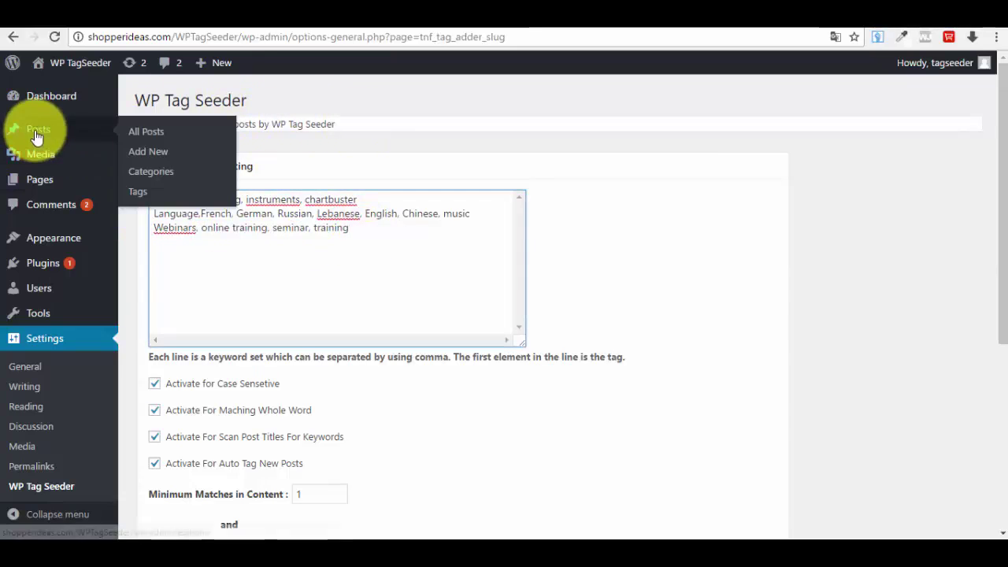
left_click(145, 138)
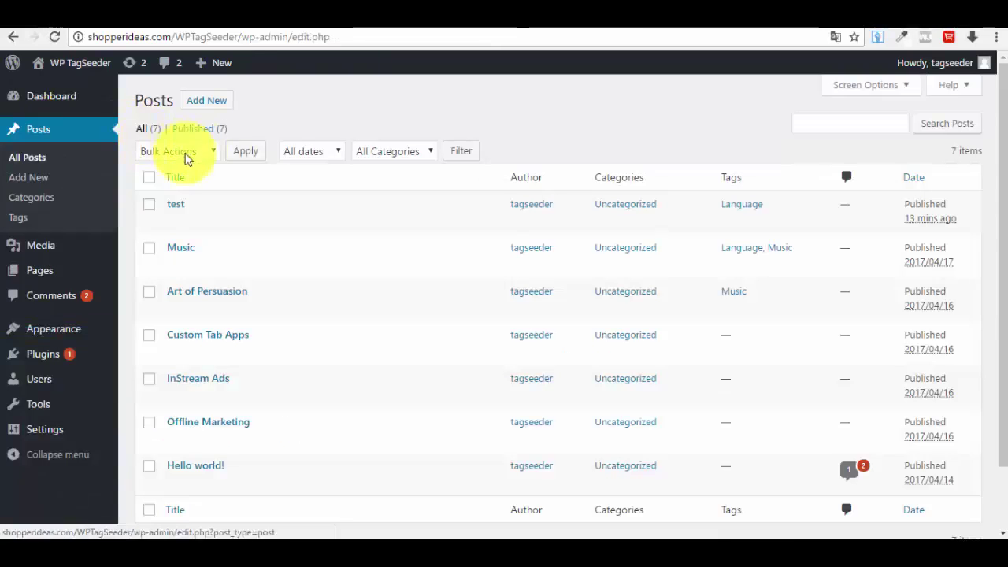
left_click(213, 102)
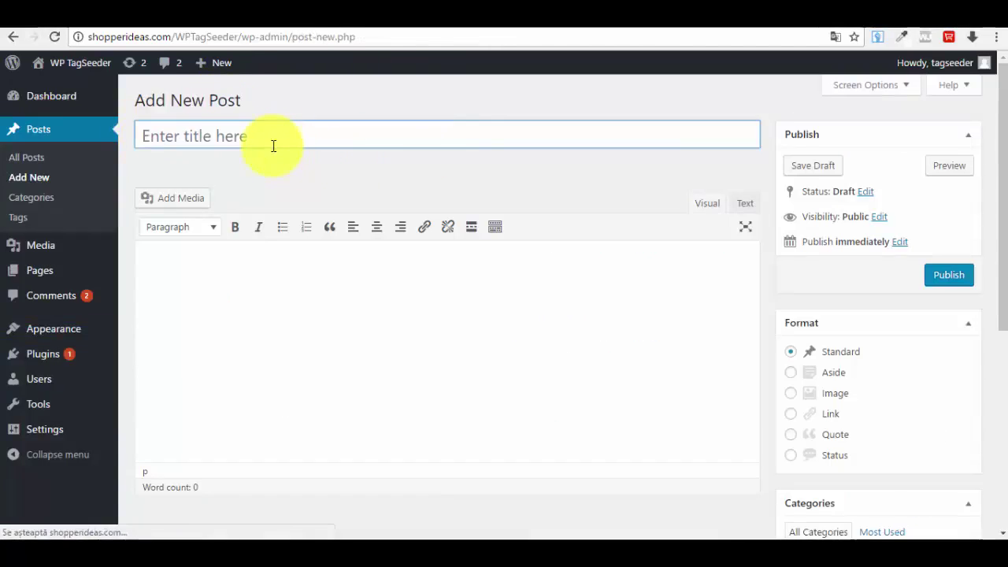
type("Webinars")
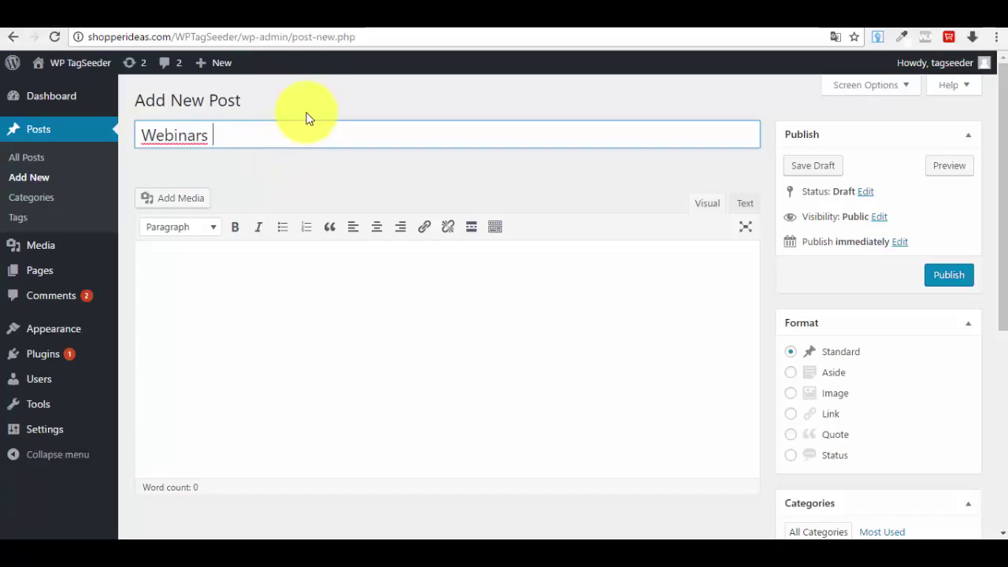
type(" Domination")
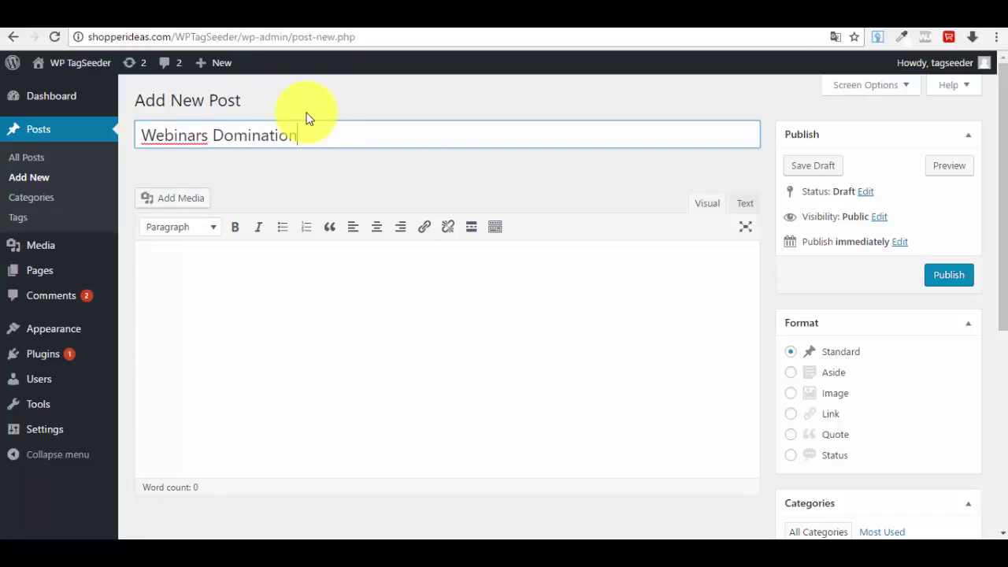
Write the body 'A webinar is a training hold online' in the post
left_click(331, 279)
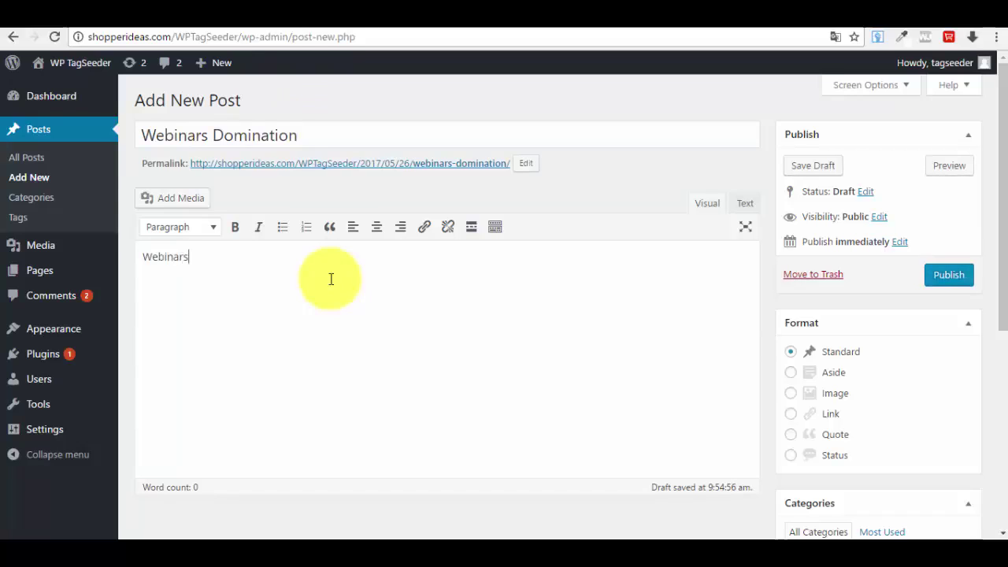
type("Webinars")
key("BackSpace")
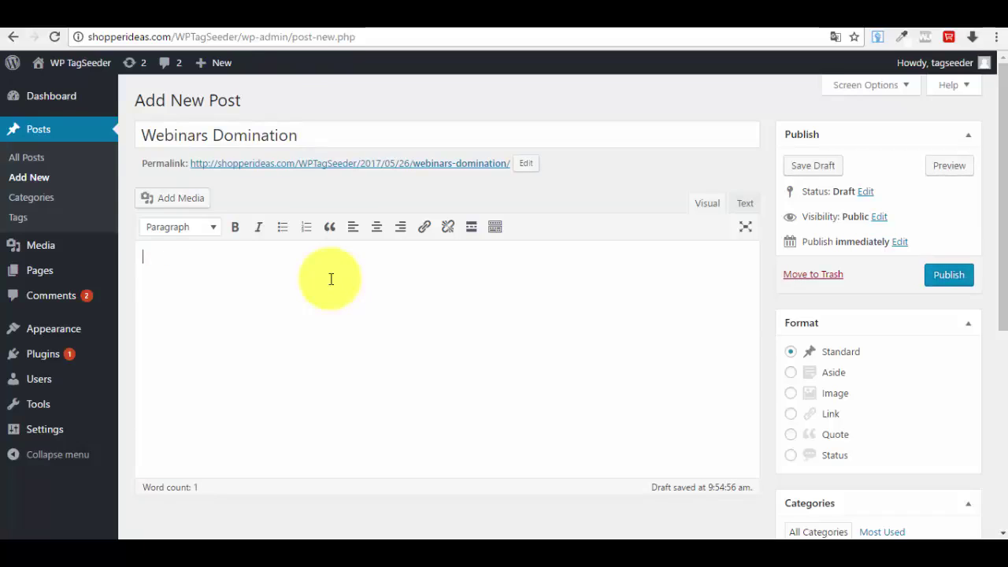
type("A webinar is a train")
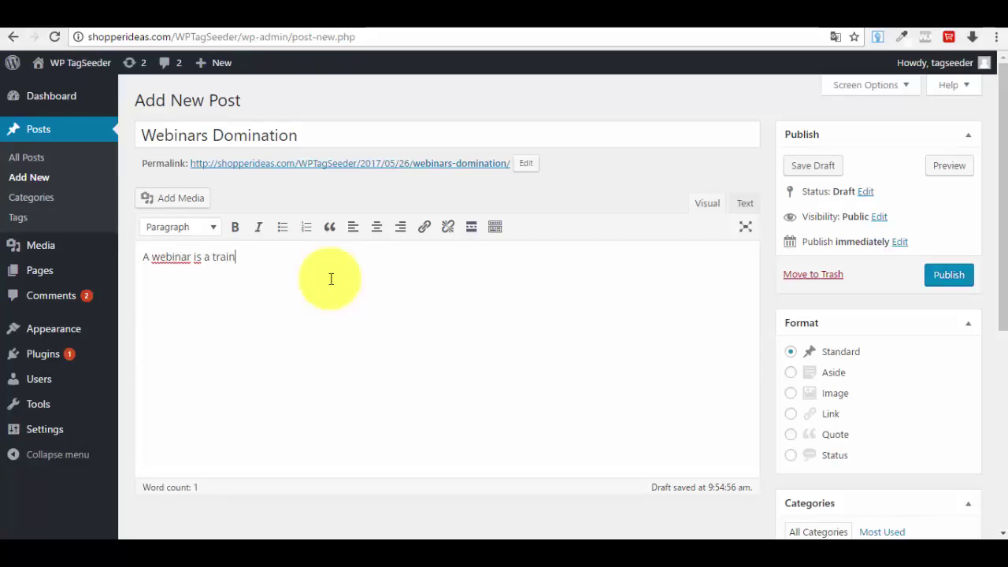
type("ing hold onlinl")
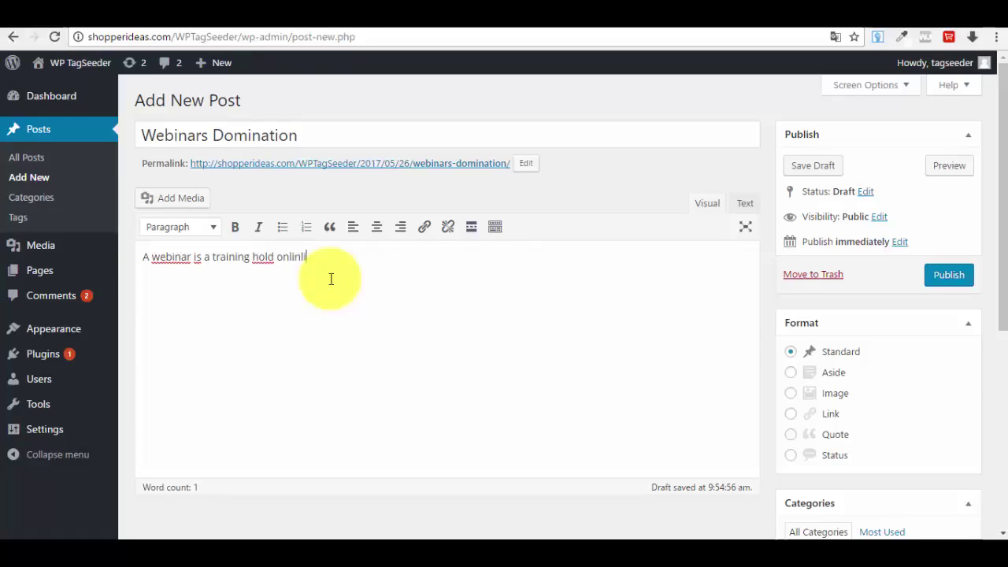
key("BackSpace")
type("e")
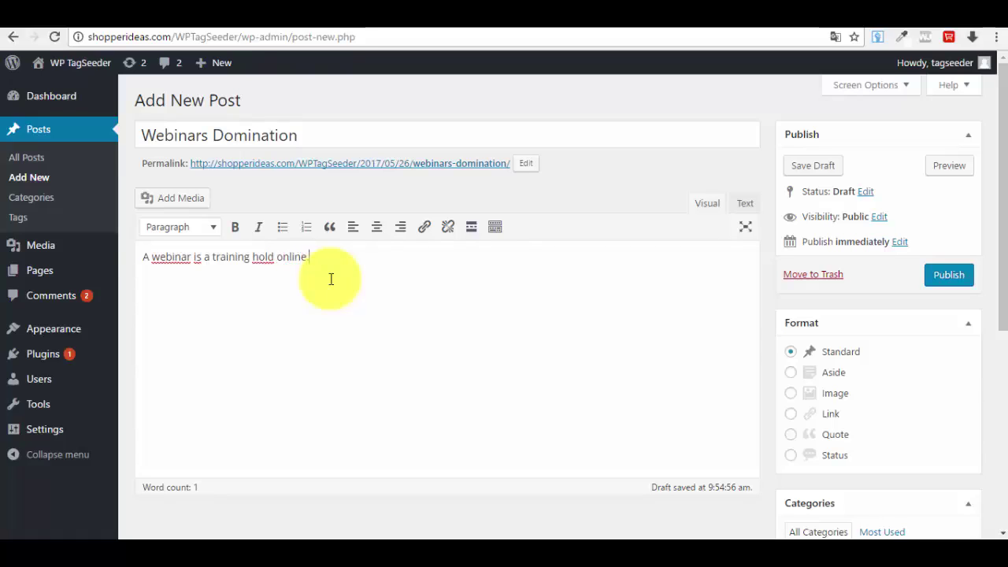
Publish 'Webinars Domination', reload it and verify the Tags box shows Webinars
left_click(959, 277)
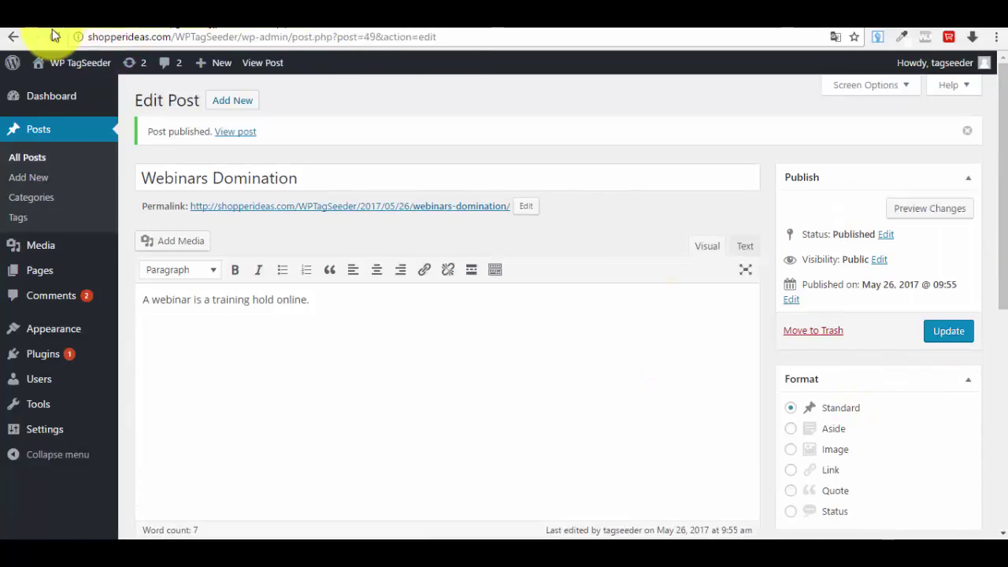
left_click(55, 38)
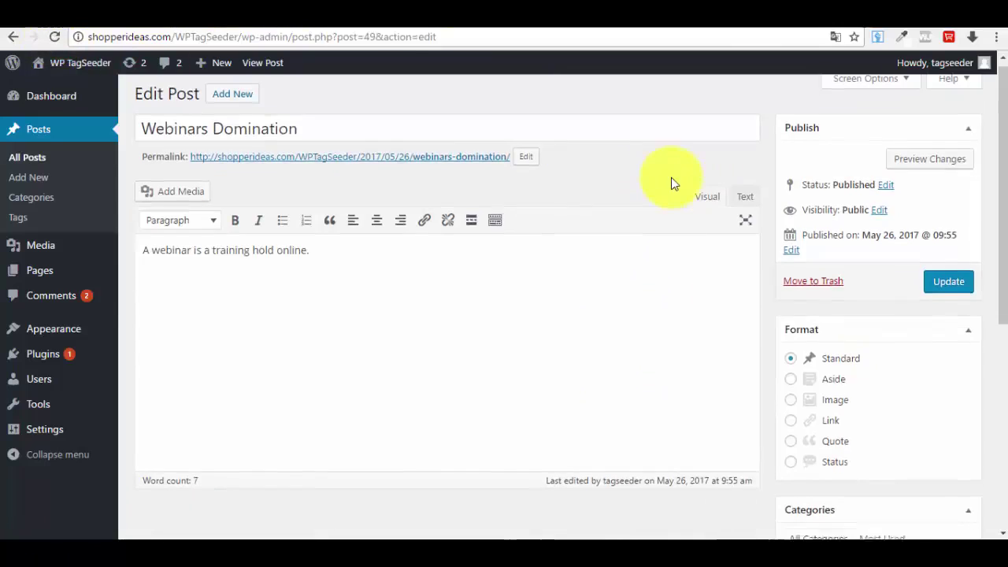
scroll(671, 184, "down", 3)
scroll(671, 179, "down", 2)
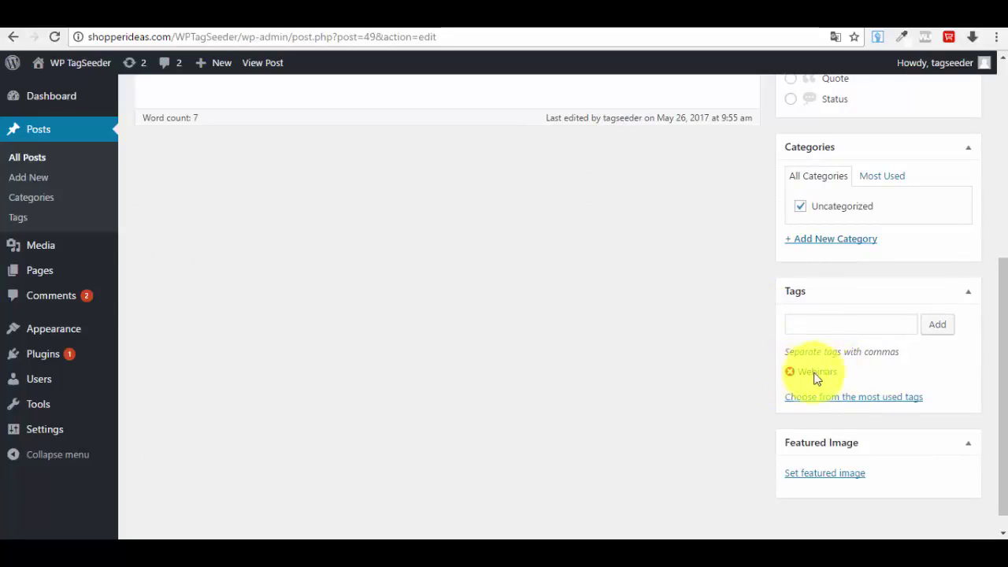
scroll(567, 406, "up", 3)
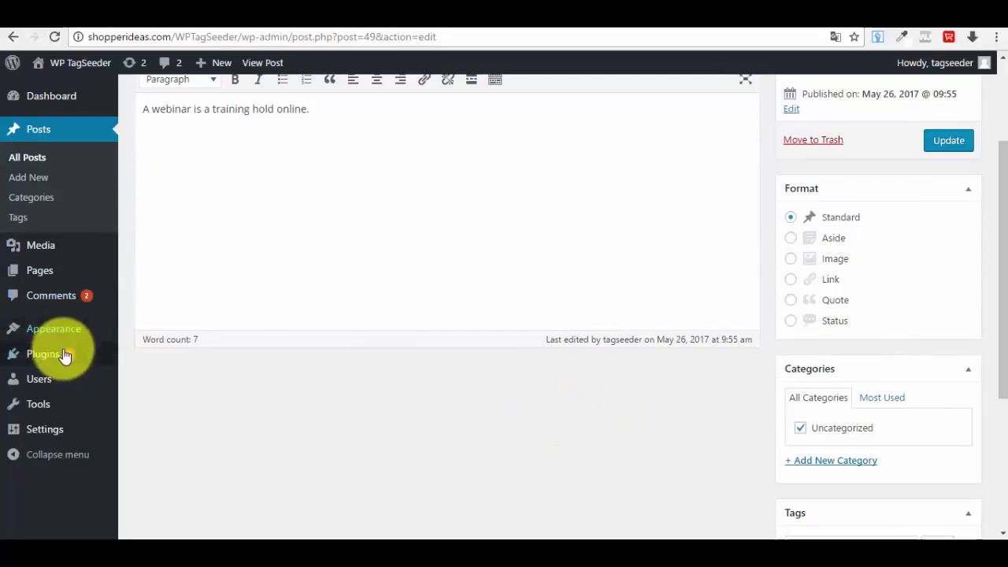
Reopen WP Tag Seeder settings and rerun Add Tags on all posts, now adding 4 tags
mouse_move(76, 431)
left_click(171, 499)
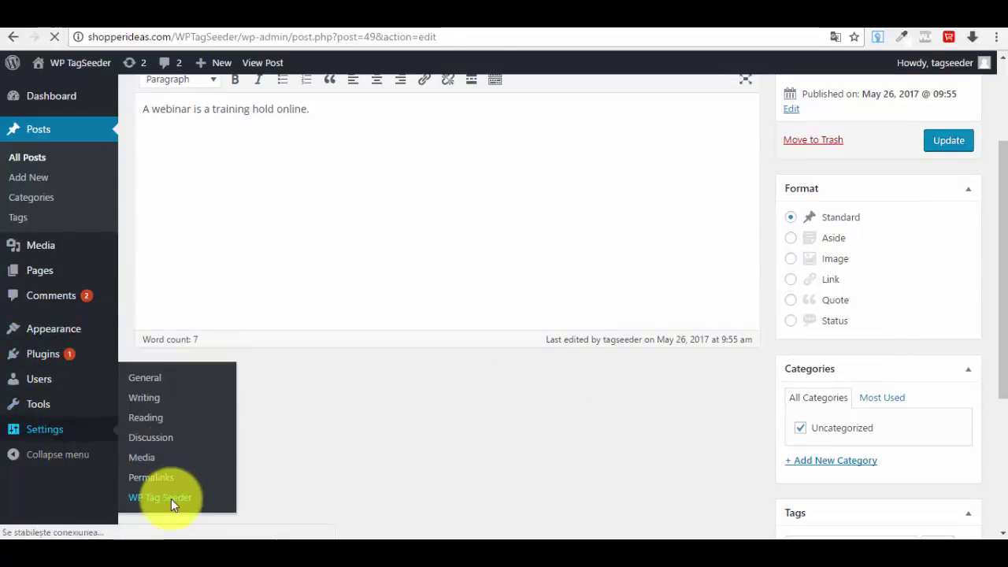
scroll(413, 307, "down", 4)
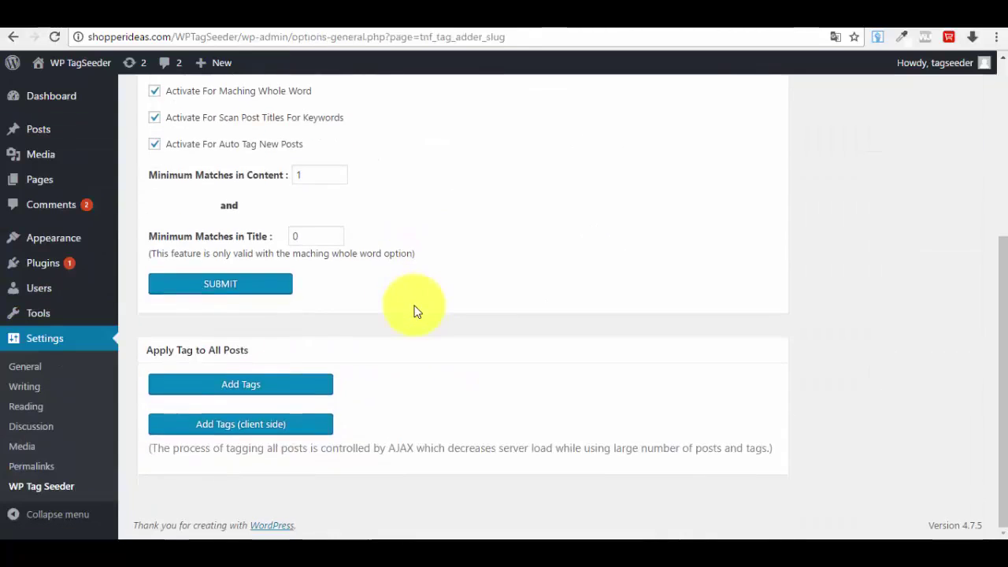
left_click(261, 389)
scroll(268, 389, "up", 1)
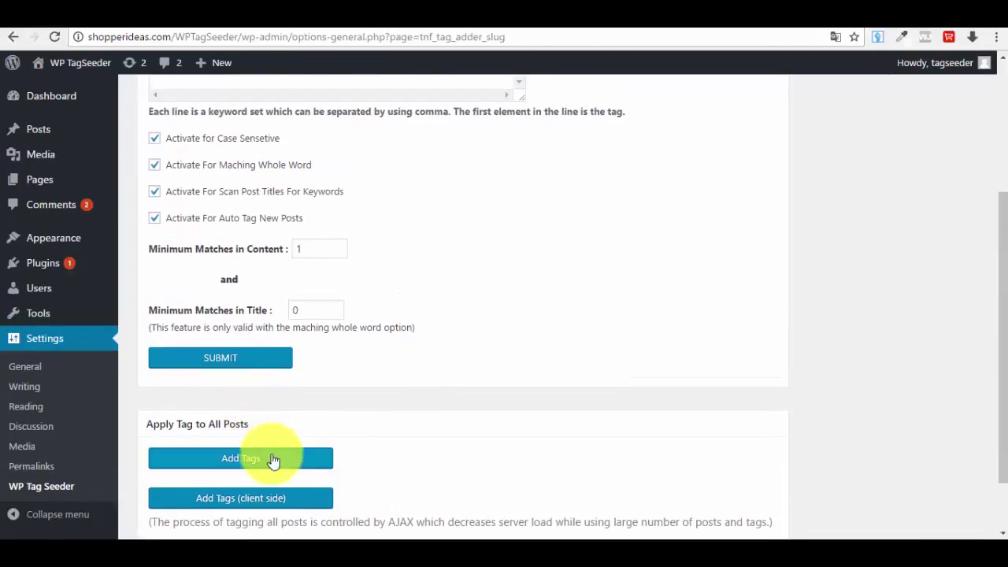
scroll(252, 259, "down", 4)
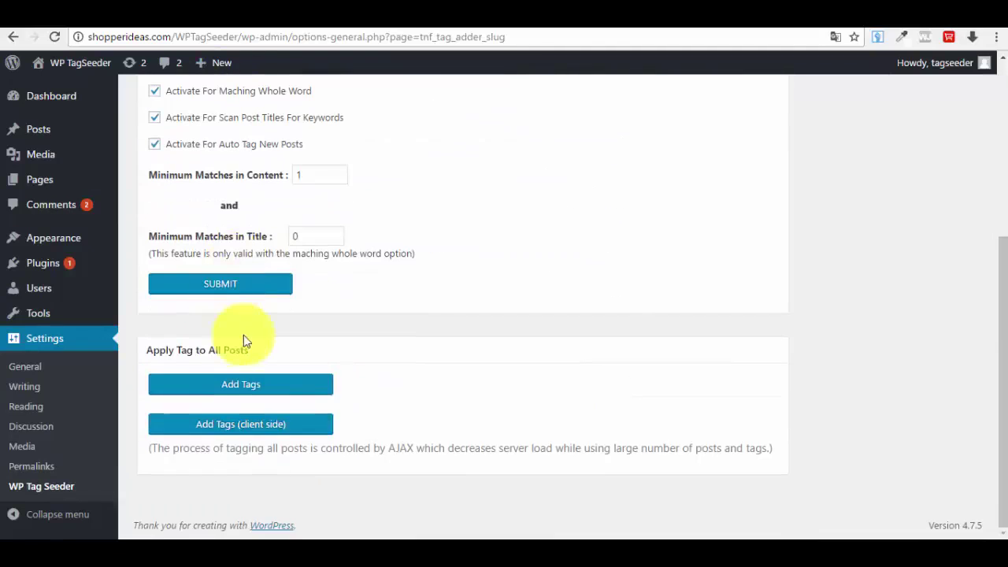
left_click(285, 385)
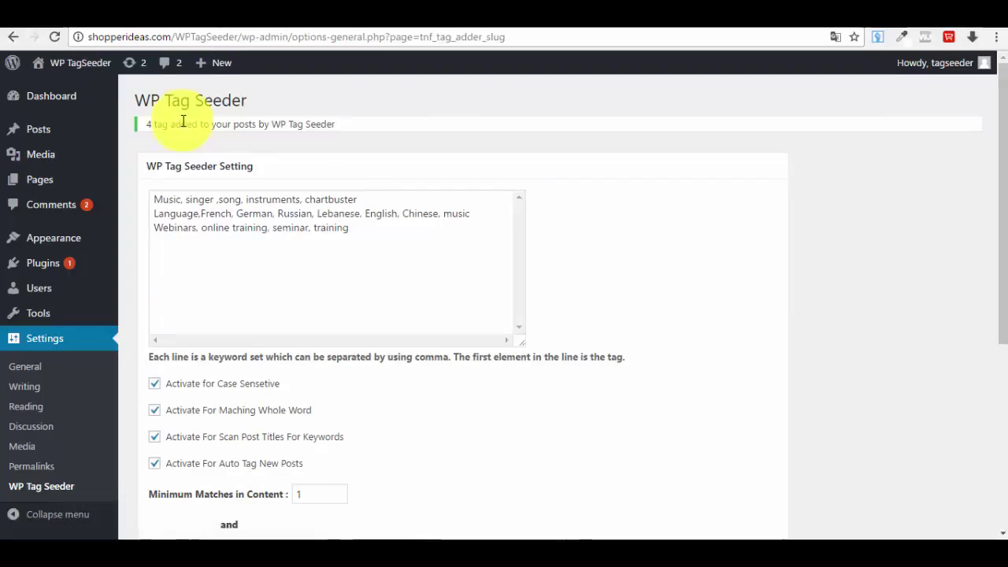